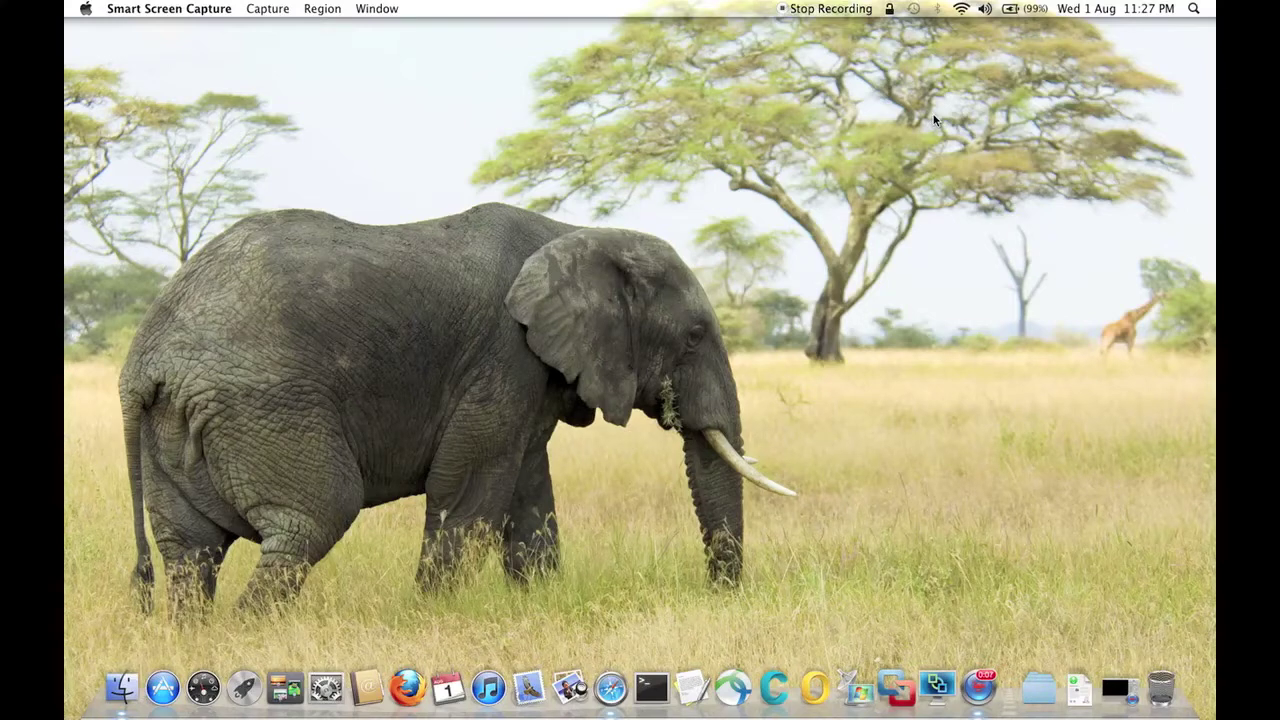
Launch the App Store from the Dock
left_click(166, 696)
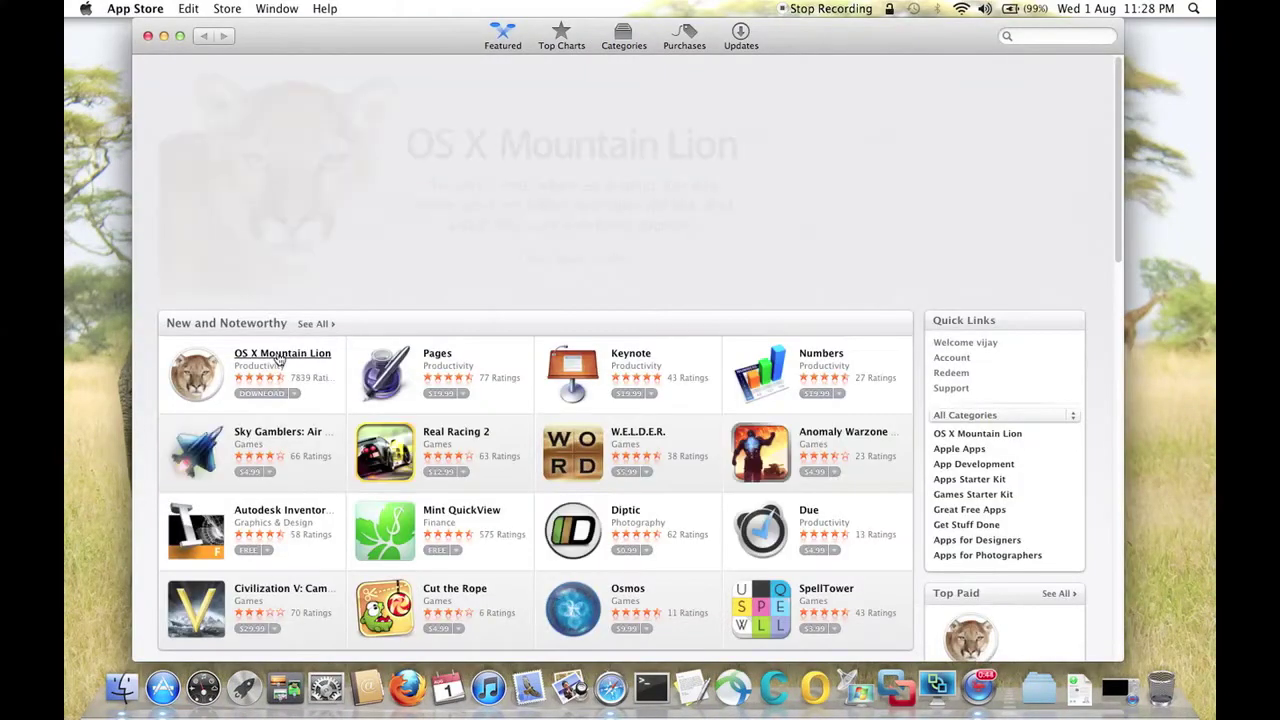
Download OS X Mountain Lion from its App Store product page
left_click(280, 360)
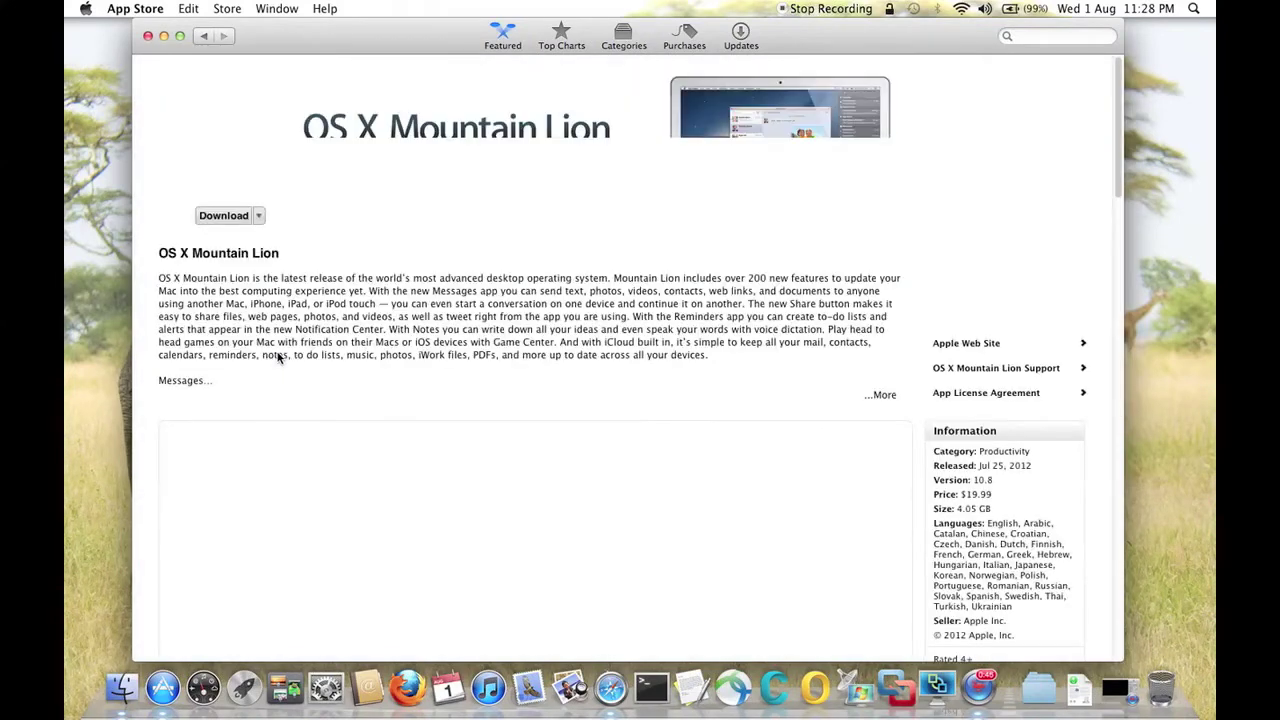
left_click(228, 218)
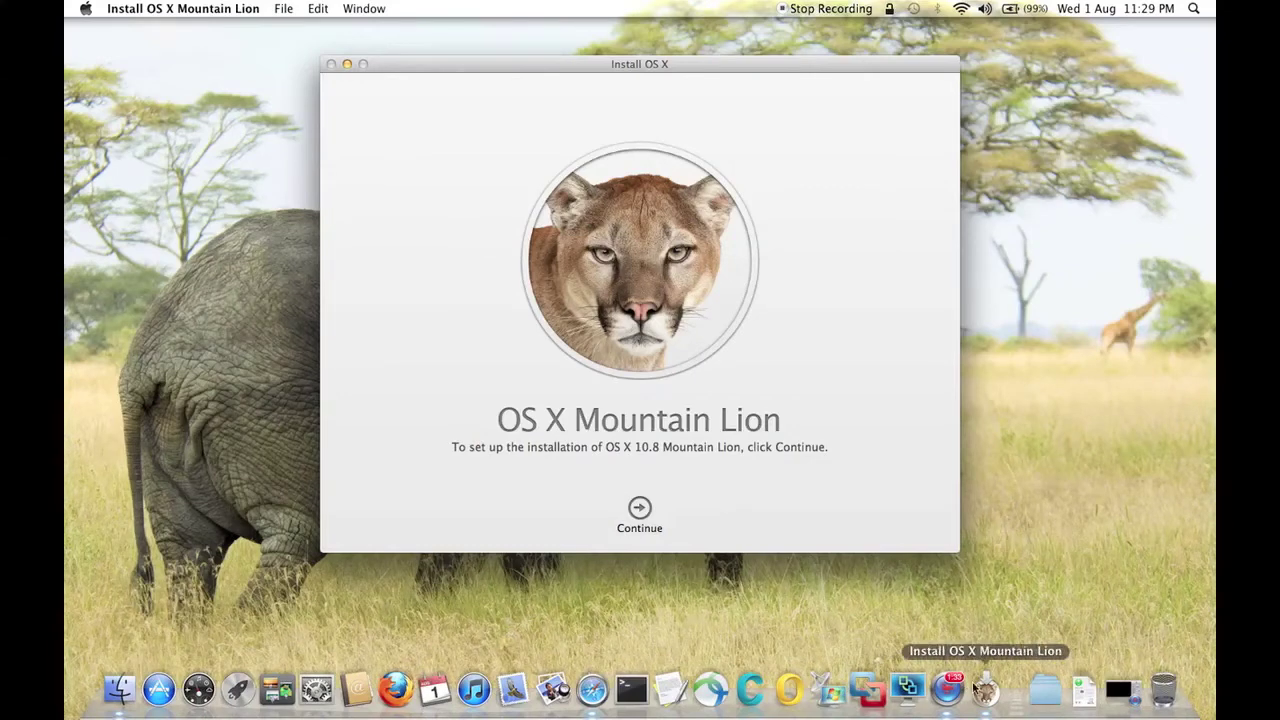
Quit the Install OS X Mountain Lion installer from its Dock icon menu
right_click(986, 690)
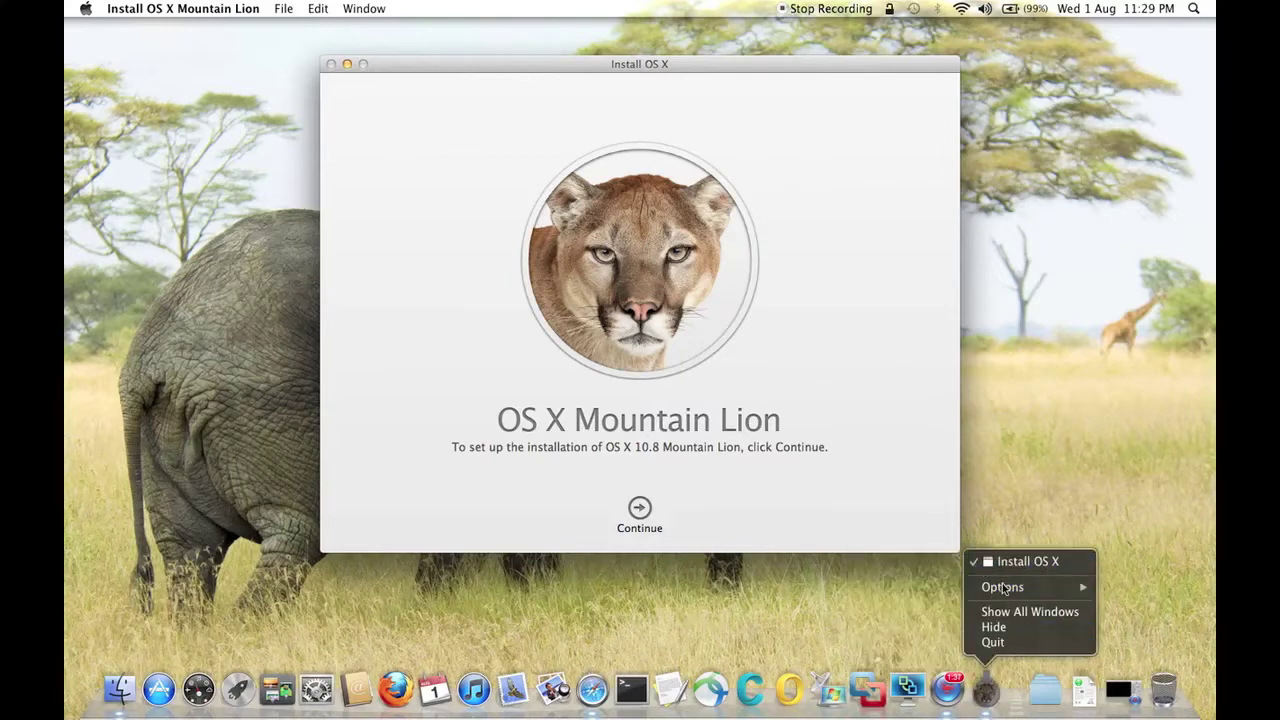
left_click(993, 642)
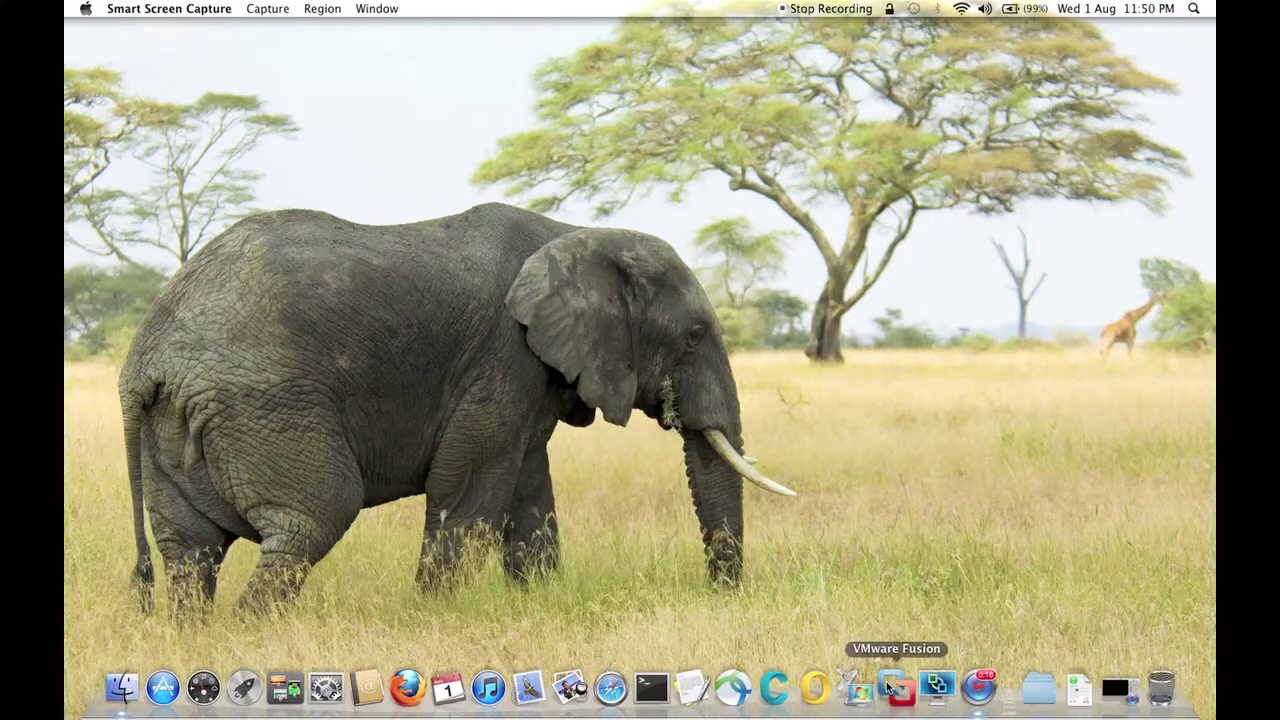
Launch VMware Fusion, close the Virtual Machine Library, and start a new virtual machine
left_click(887, 688)
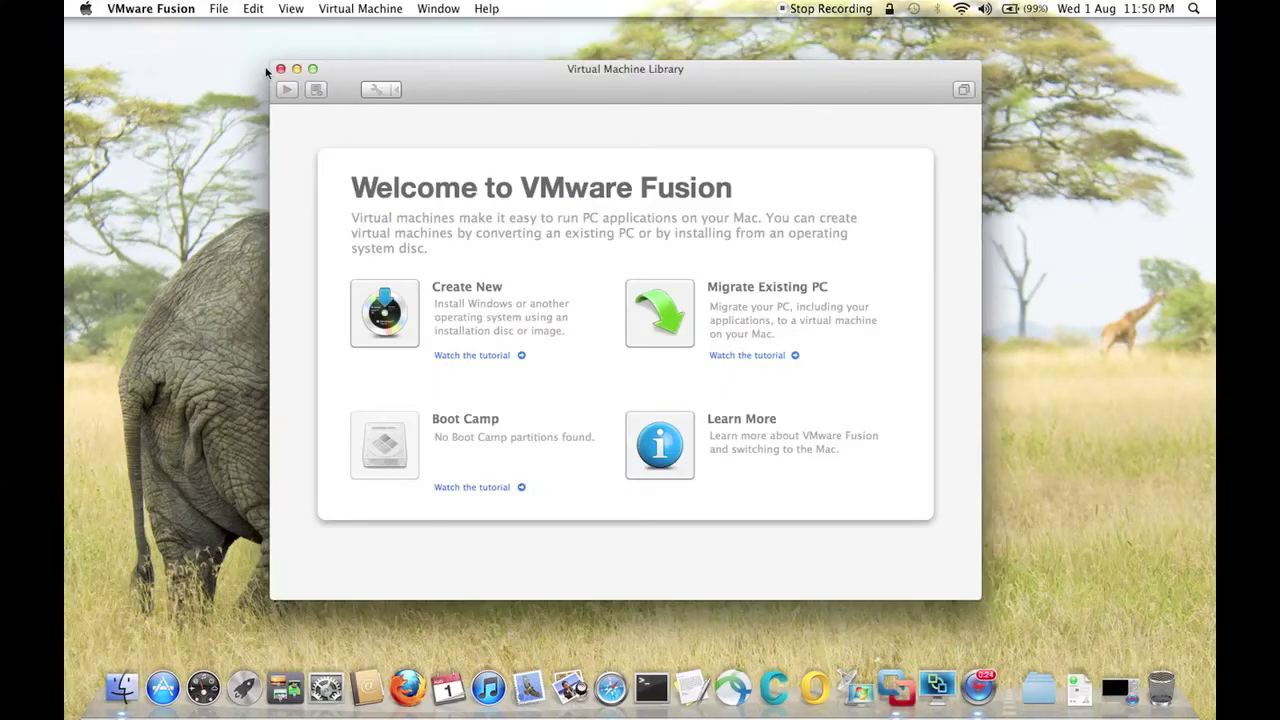
left_click(280, 69)
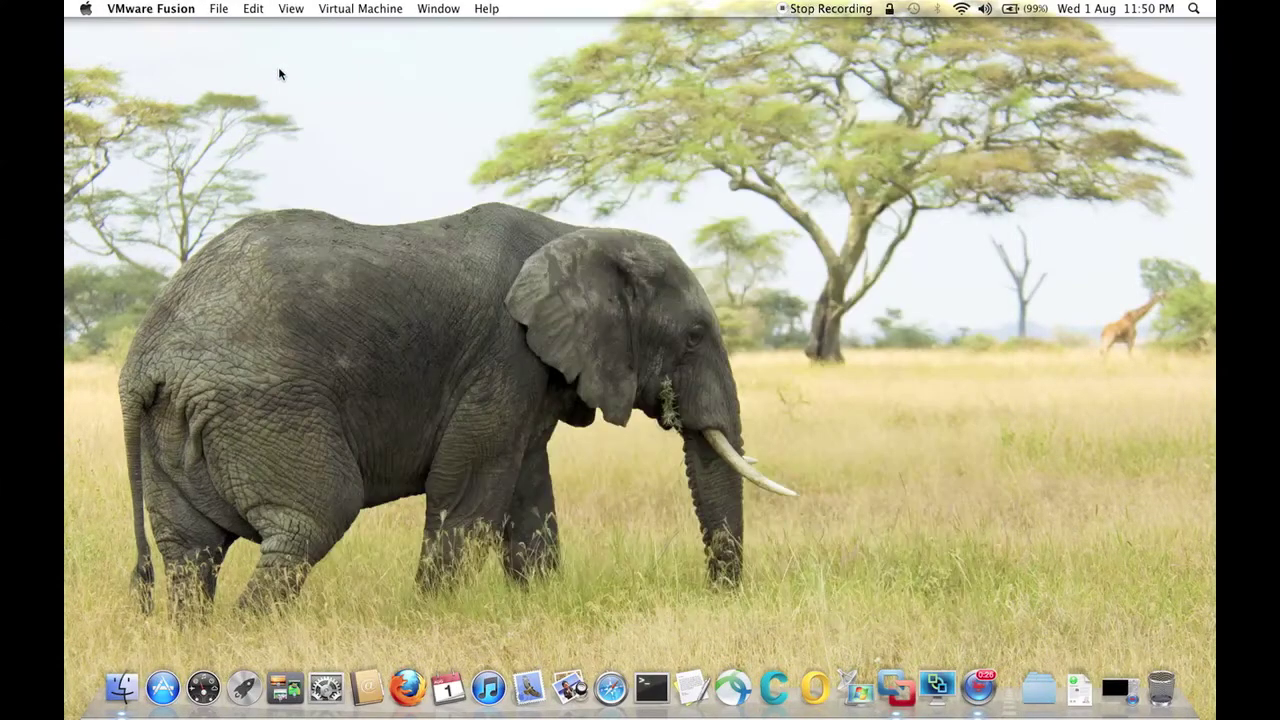
left_click(219, 11)
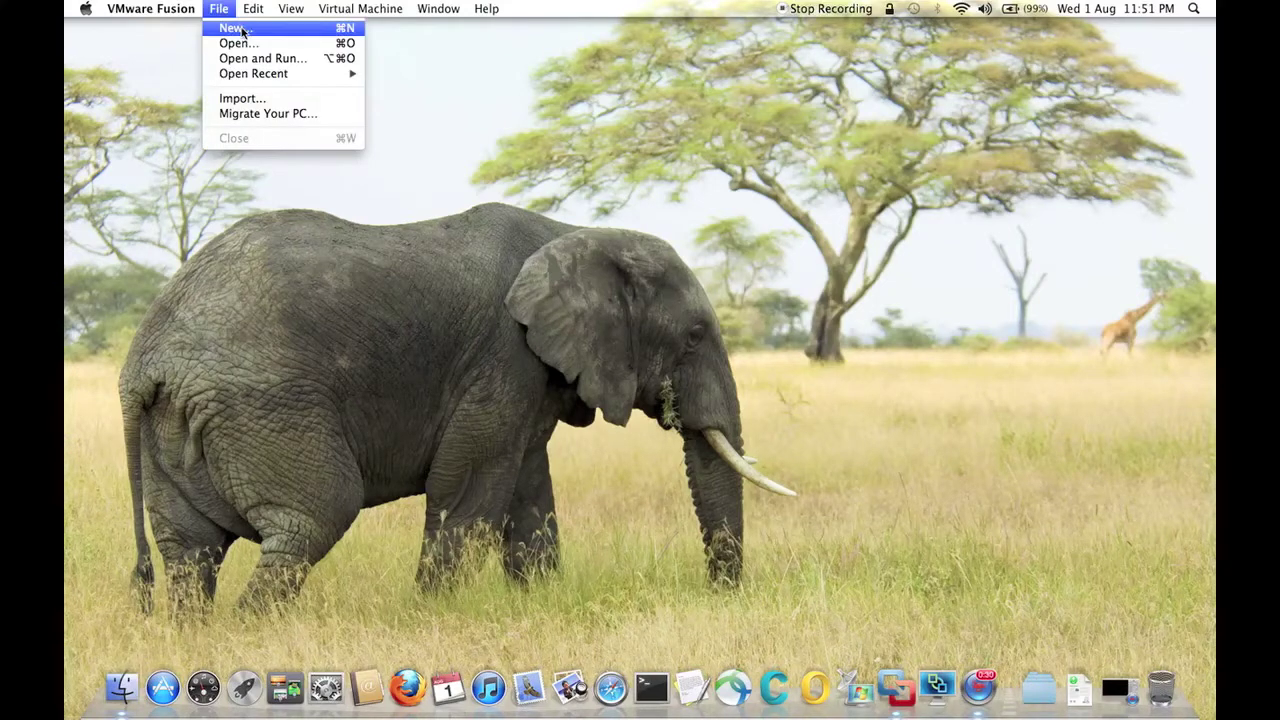
left_click(241, 30)
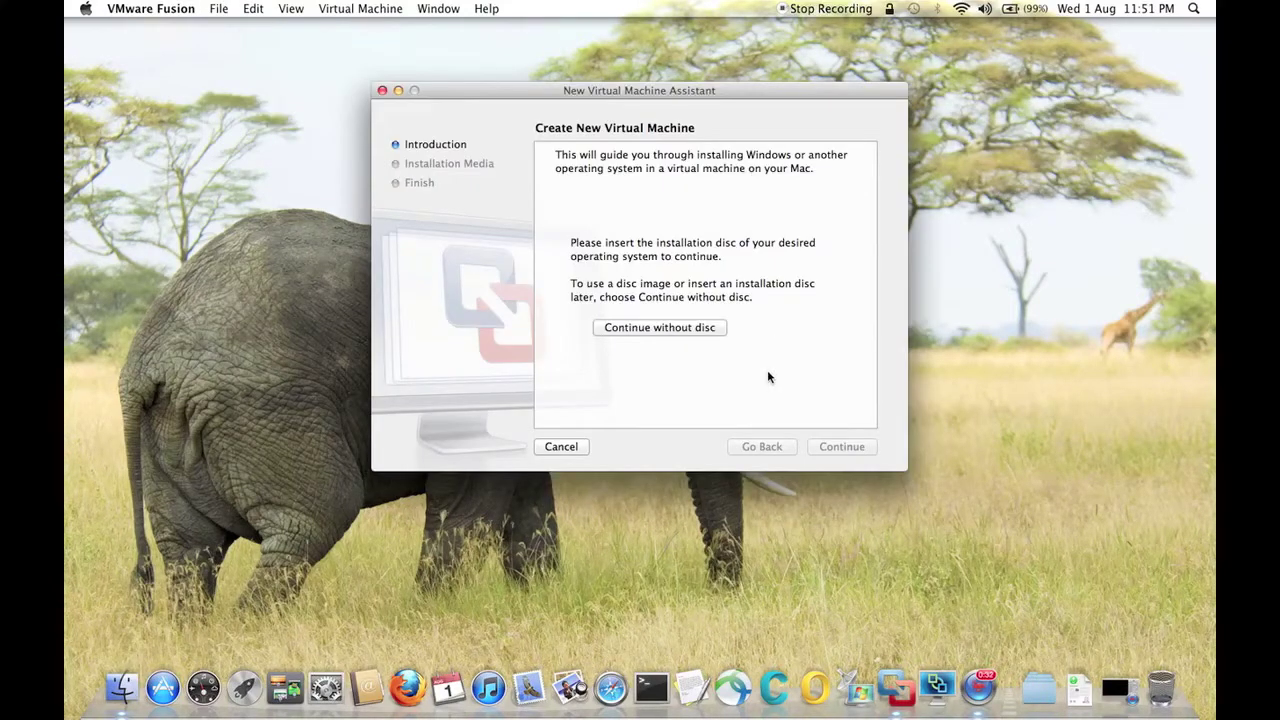
Use the Install OS X Mountain Lion image as media, with Mac OS X 10.7 64-bit as guest
left_click(667, 335)
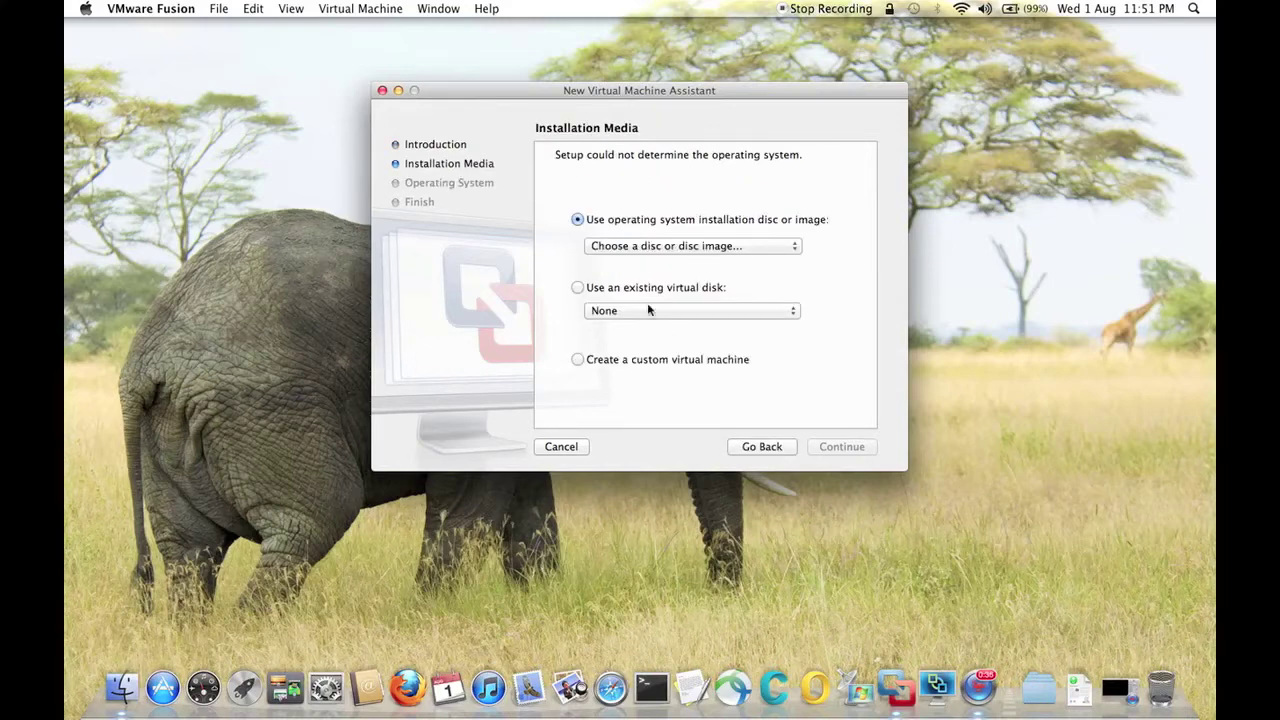
left_click(655, 250)
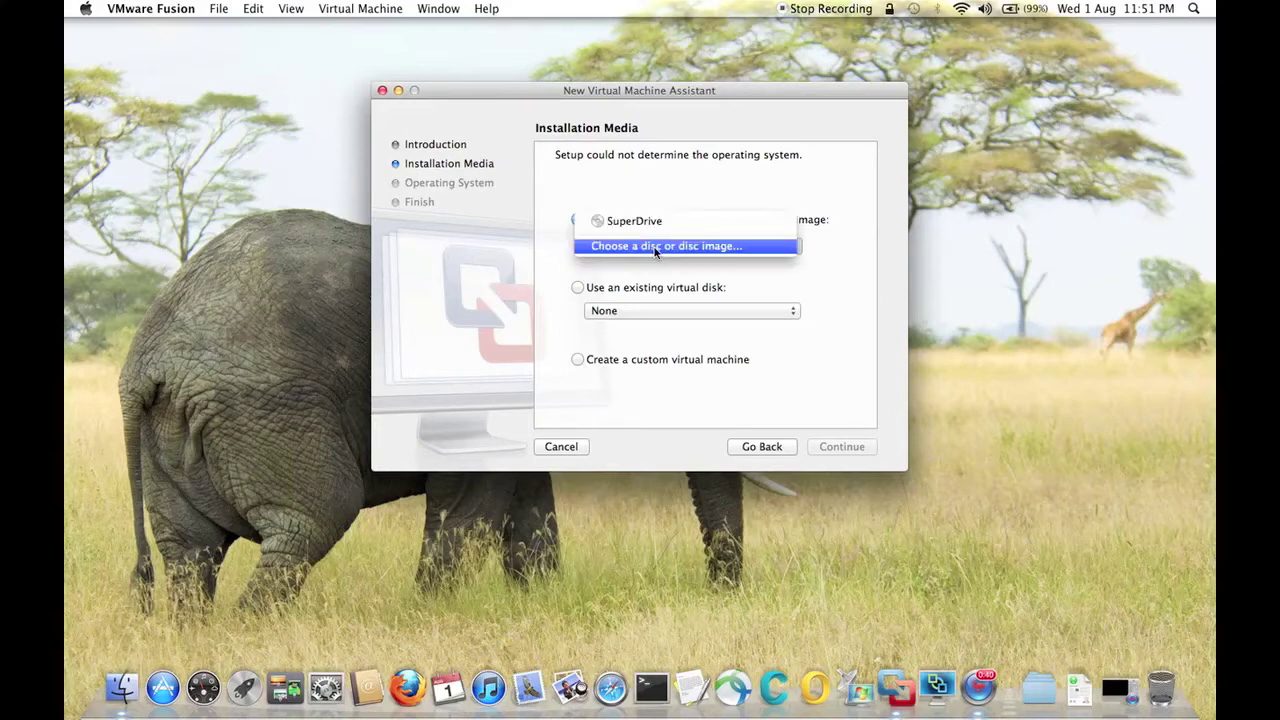
left_click(655, 247)
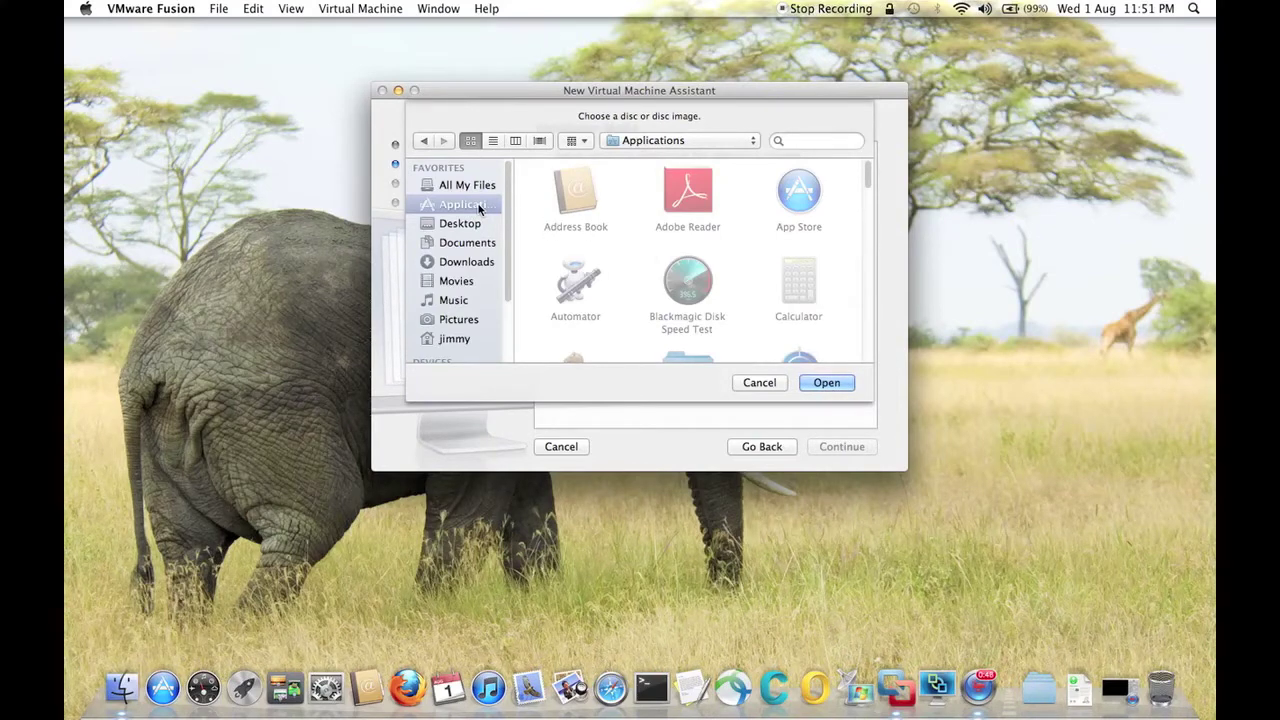
scroll(724, 296, "down", 10)
scroll(724, 296, "down", 2)
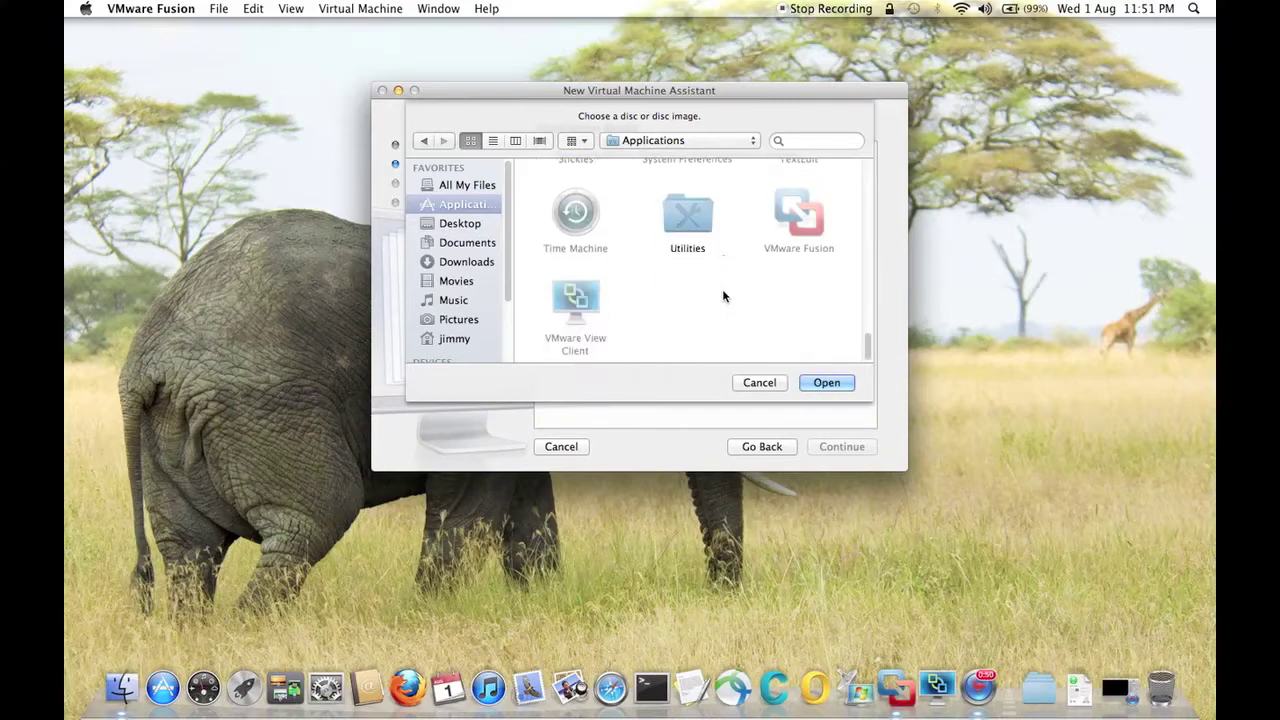
scroll(723, 294, "up", 10)
scroll(722, 294, "up", 3)
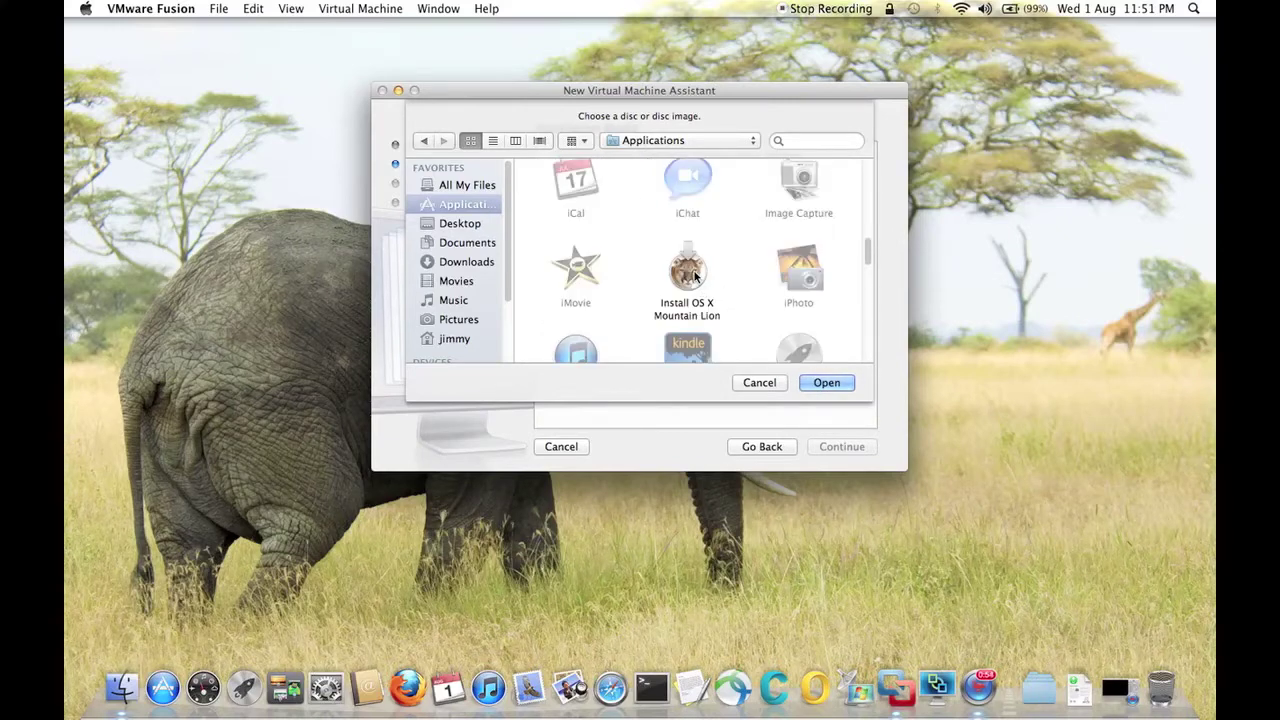
left_click(694, 276)
left_click(843, 383)
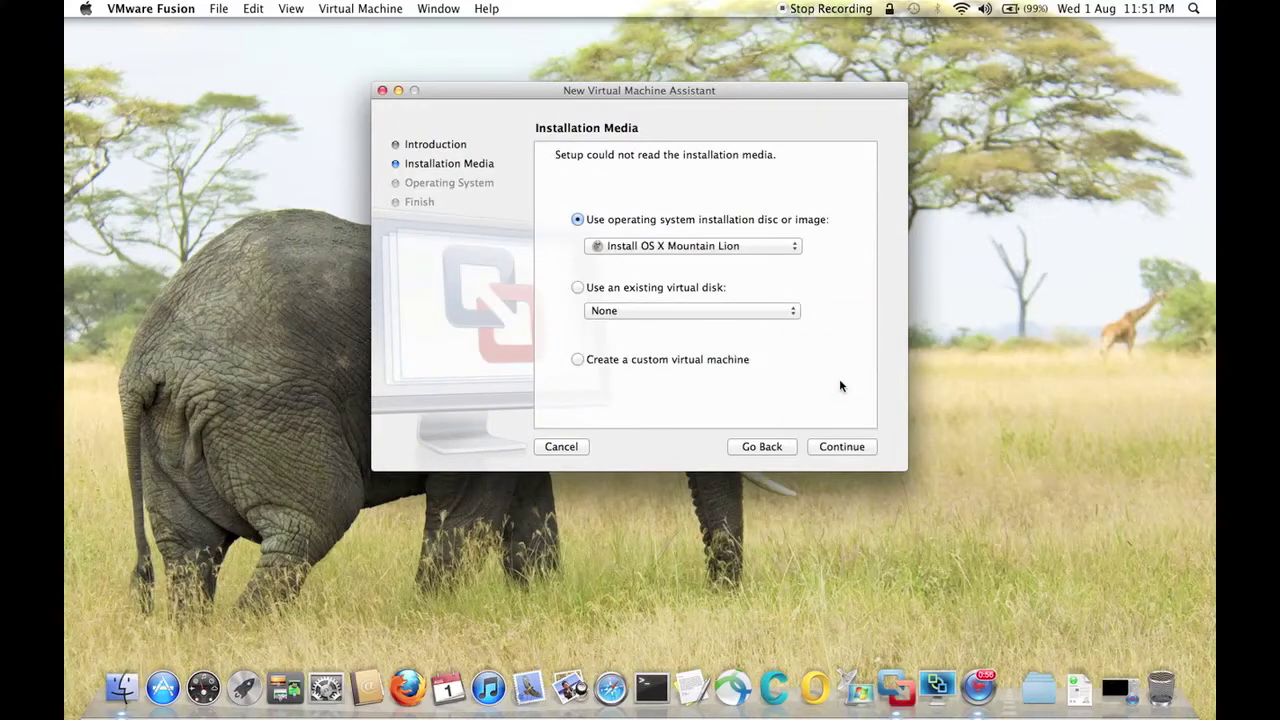
left_click(842, 447)
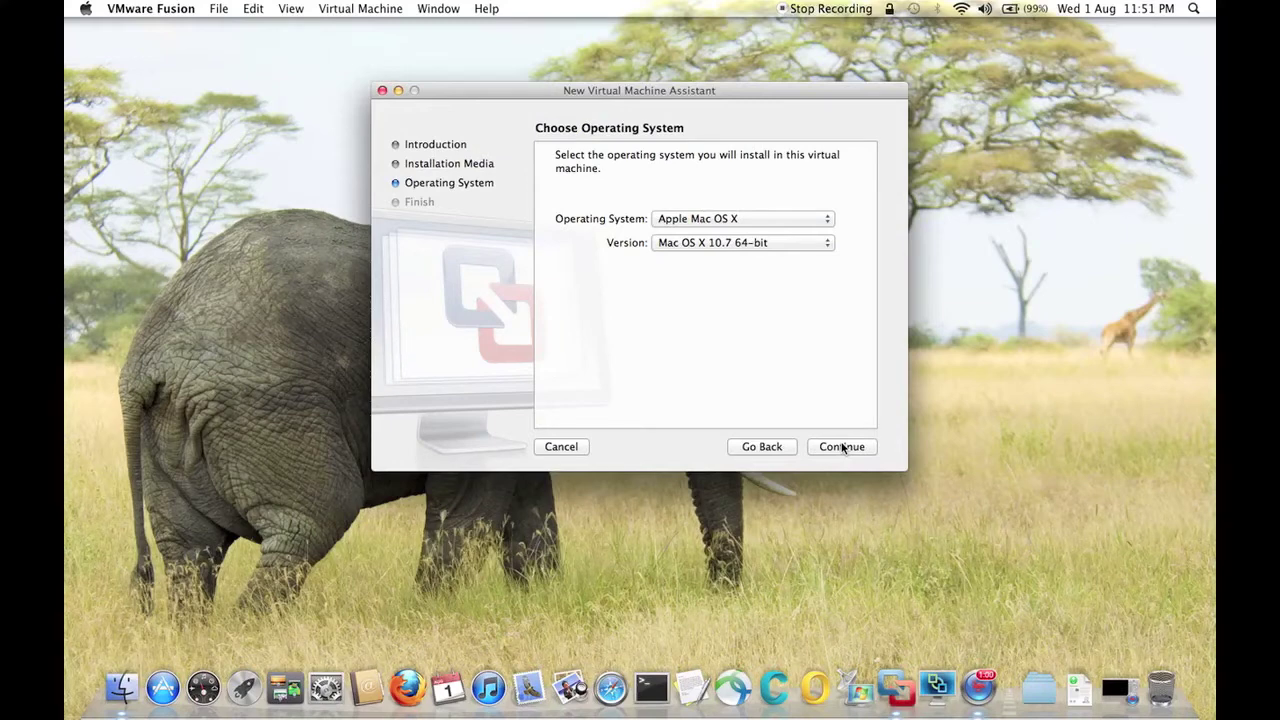
left_click(842, 447)
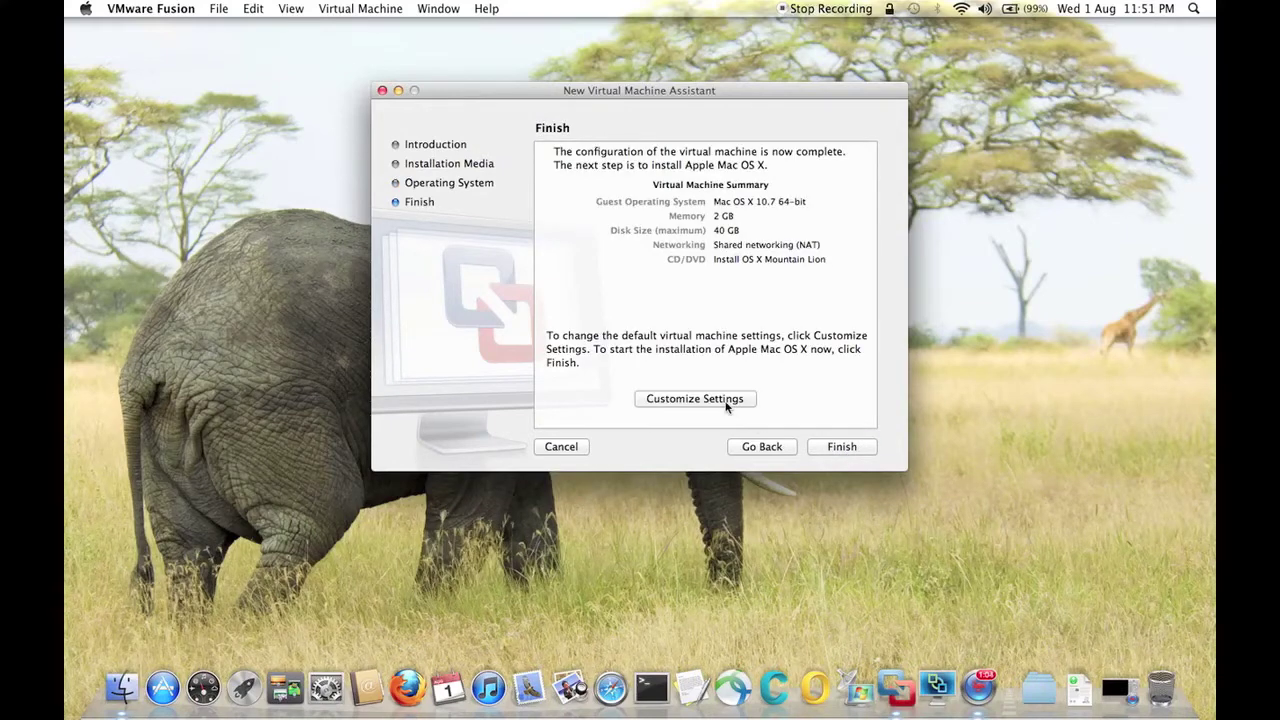
Save the new virtual machine as 'mountain lion' to customize its settings
left_click(727, 403)
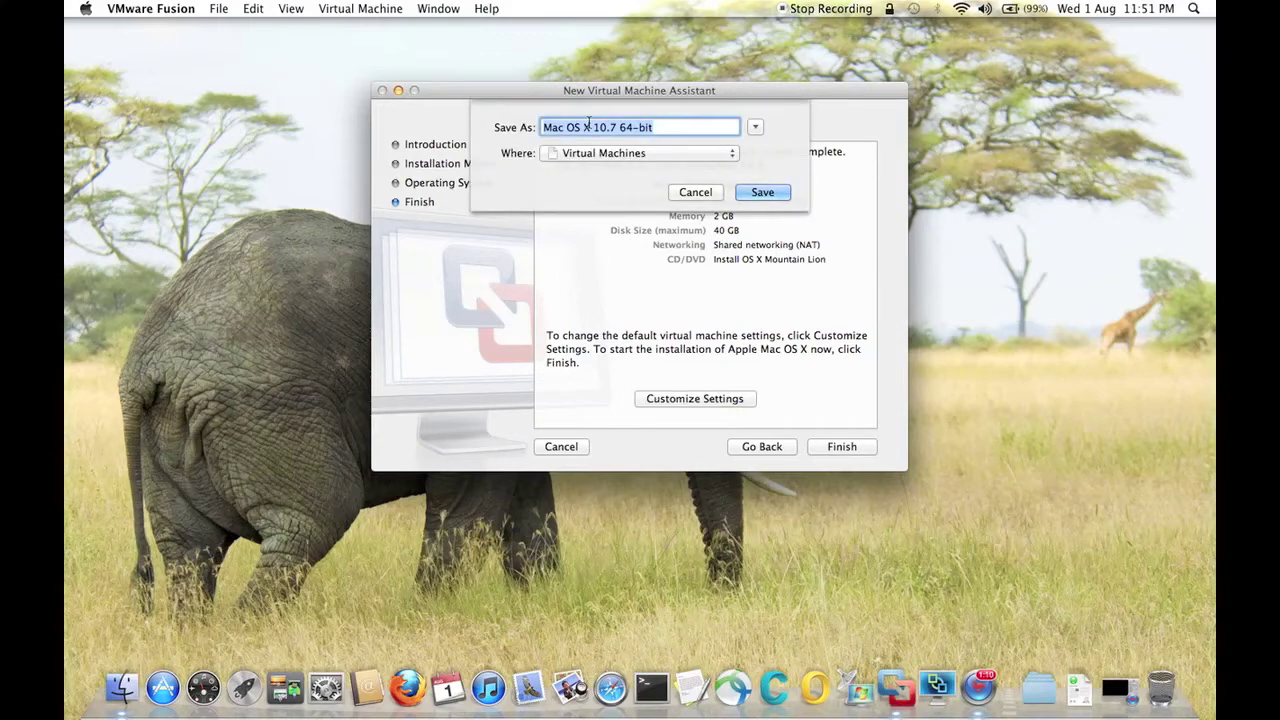
type("moun")
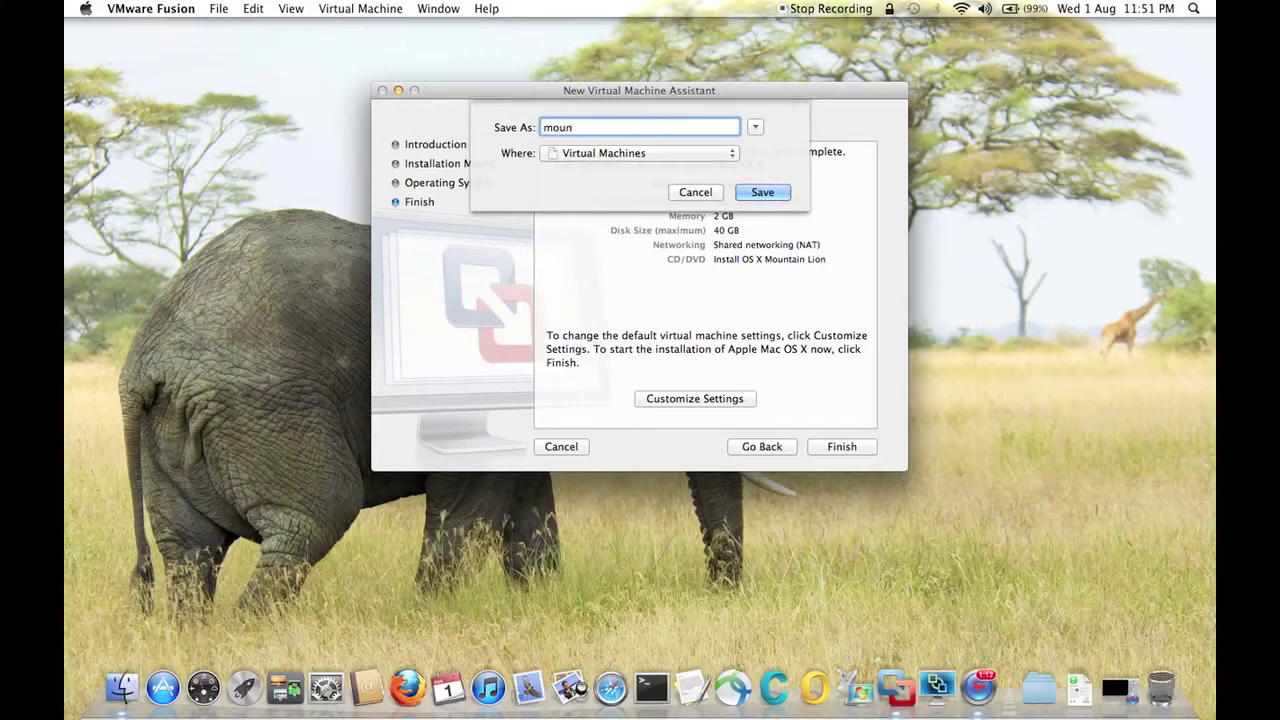
type("t")
type("ain lion")
left_click(776, 195)
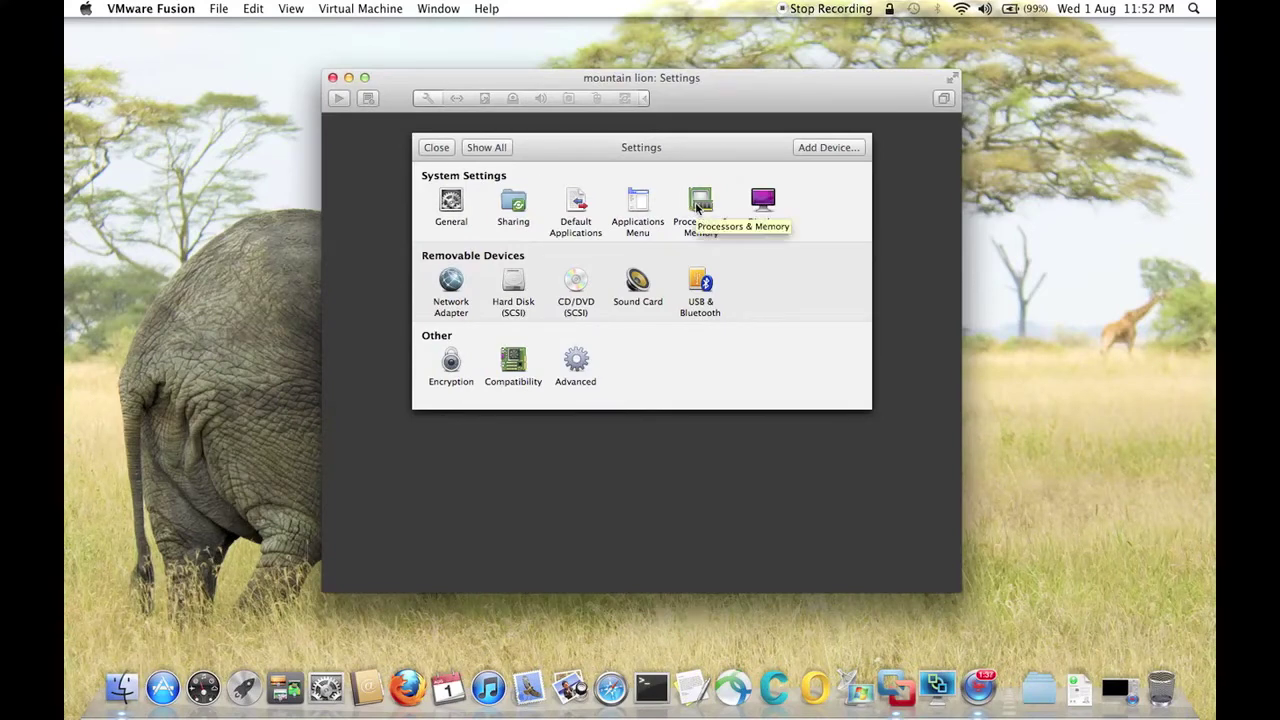
Raise the VM to 2 processor cores and 4096 MB of memory, up from 2048
left_click(699, 204)
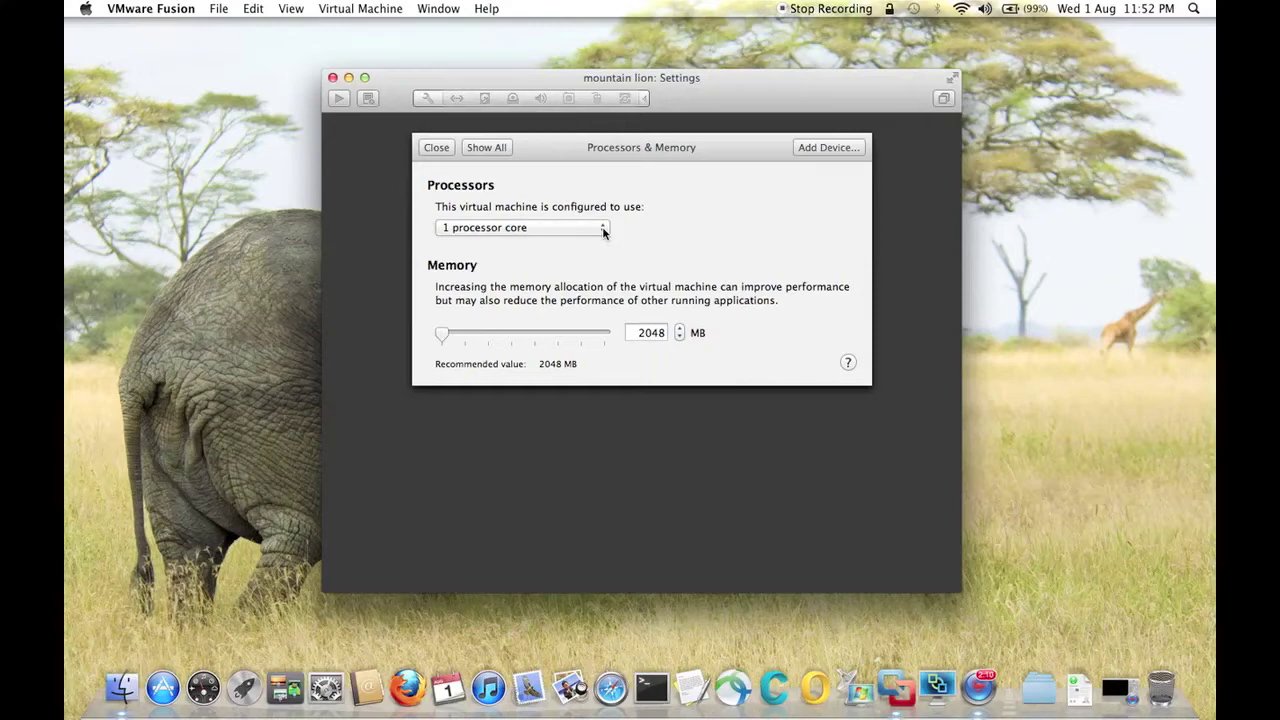
left_click(603, 231)
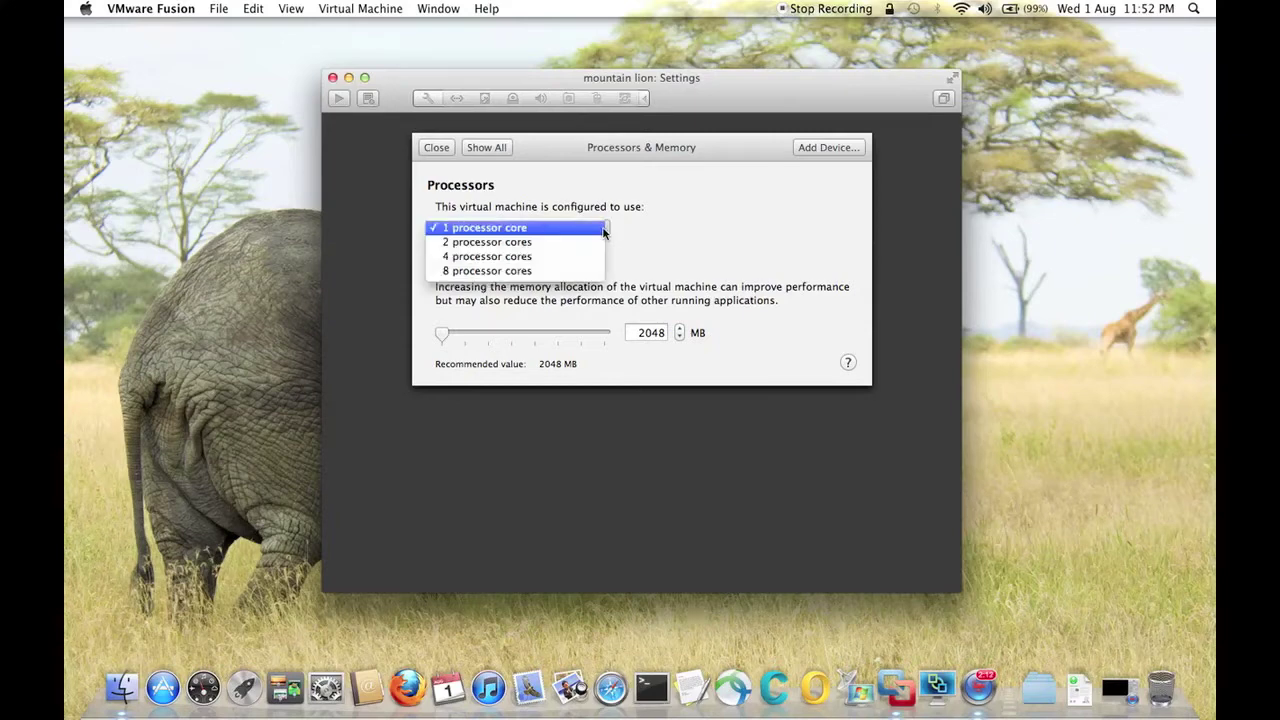
left_click(596, 247)
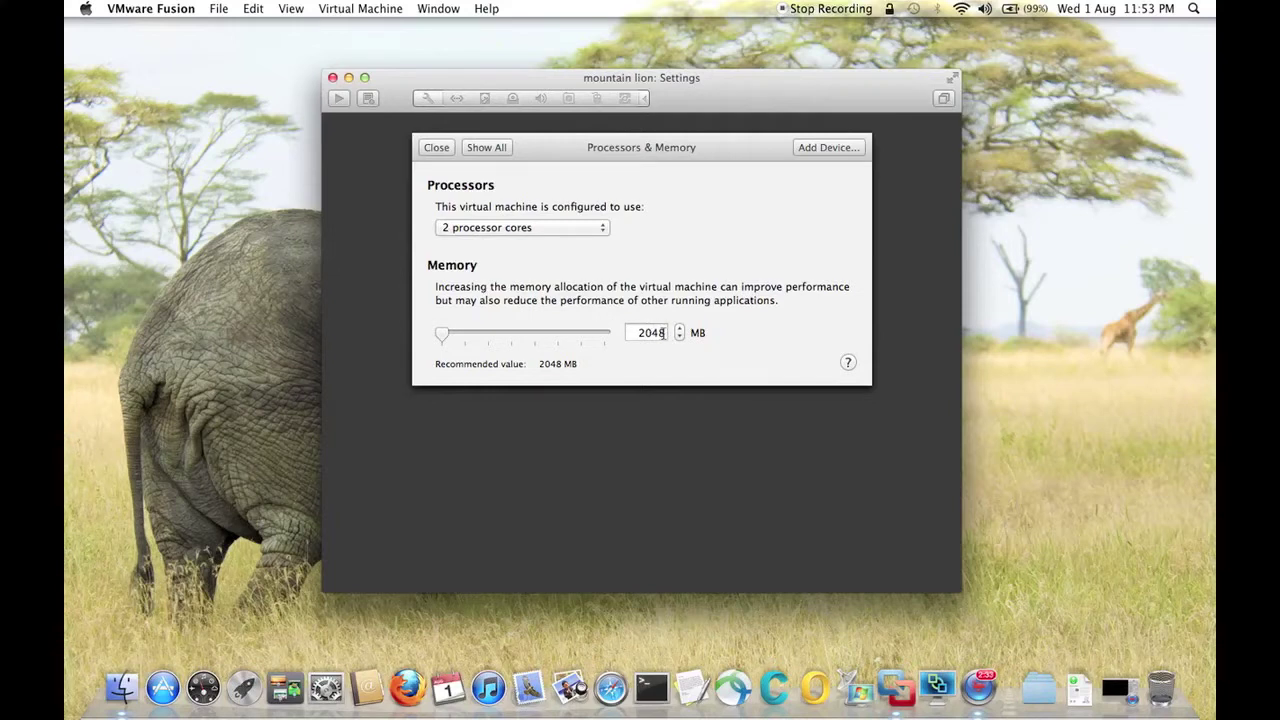
left_click_drag(663, 332, 637, 332)
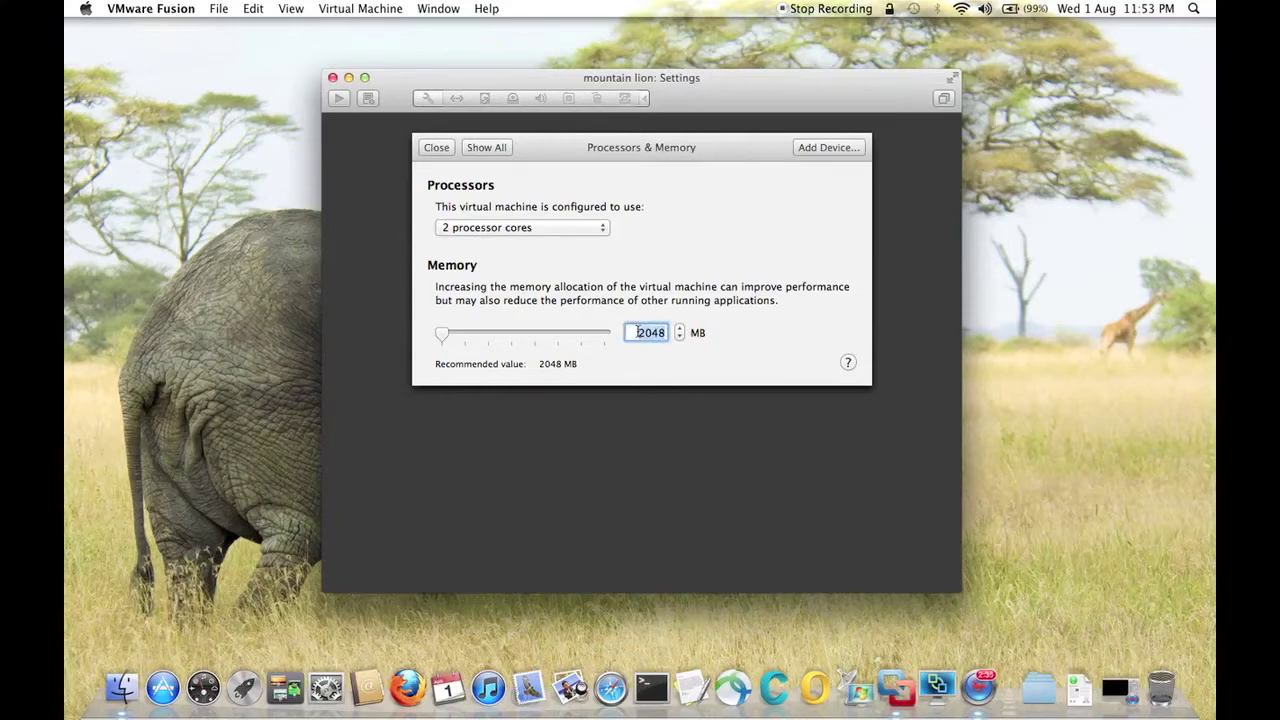
type("4096")
left_click(502, 150)
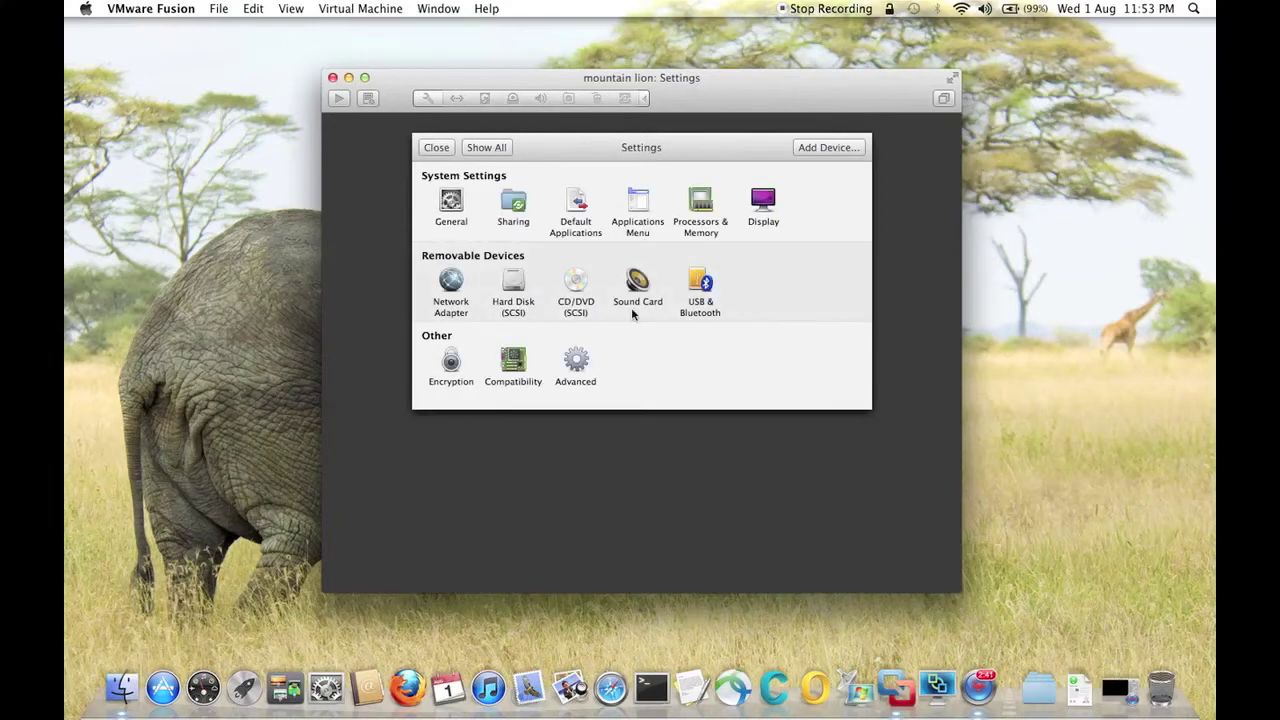
Make the 40 GB disk pre-allocated and unsplit, apply it, then power on the VM
left_click(512, 282)
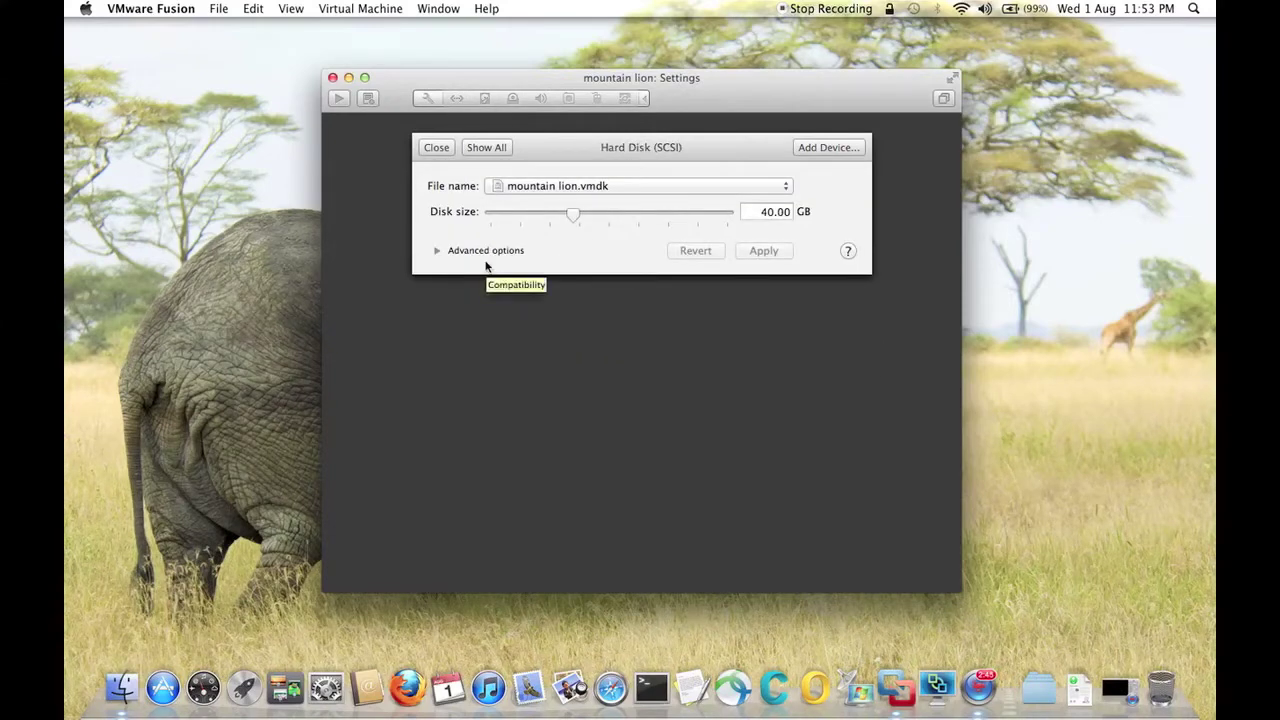
left_click(436, 253)
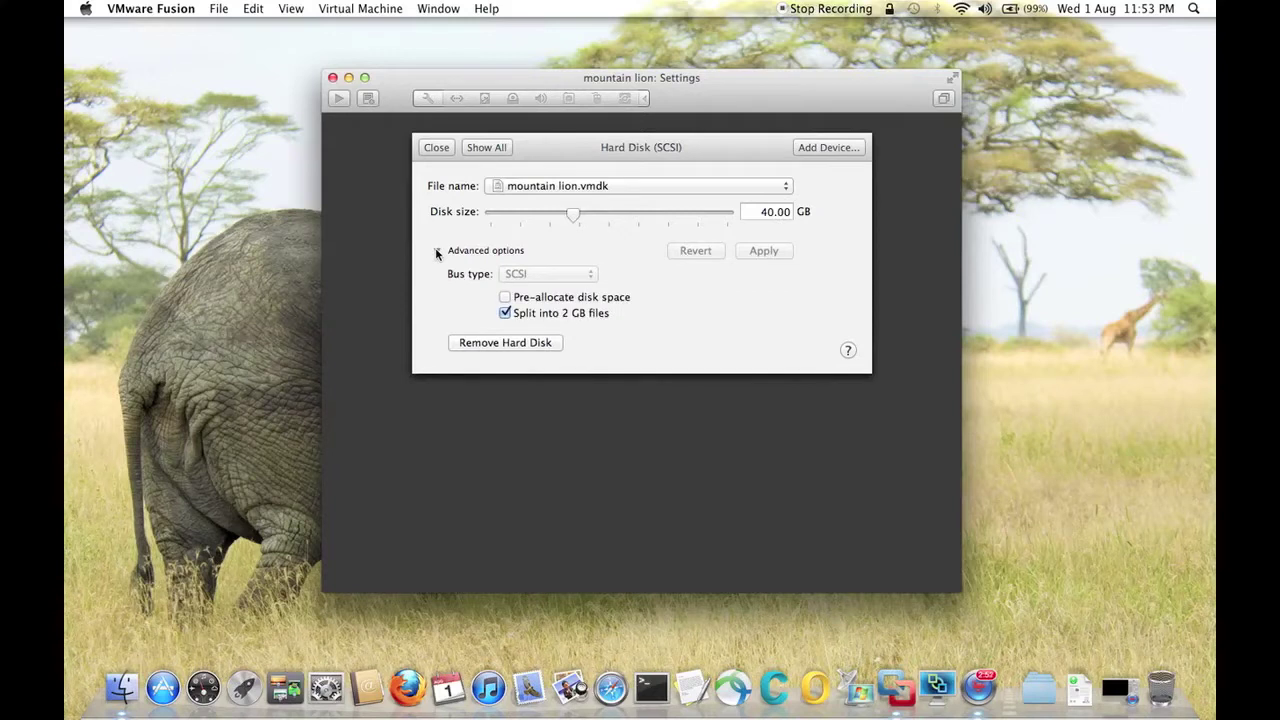
left_click(505, 314)
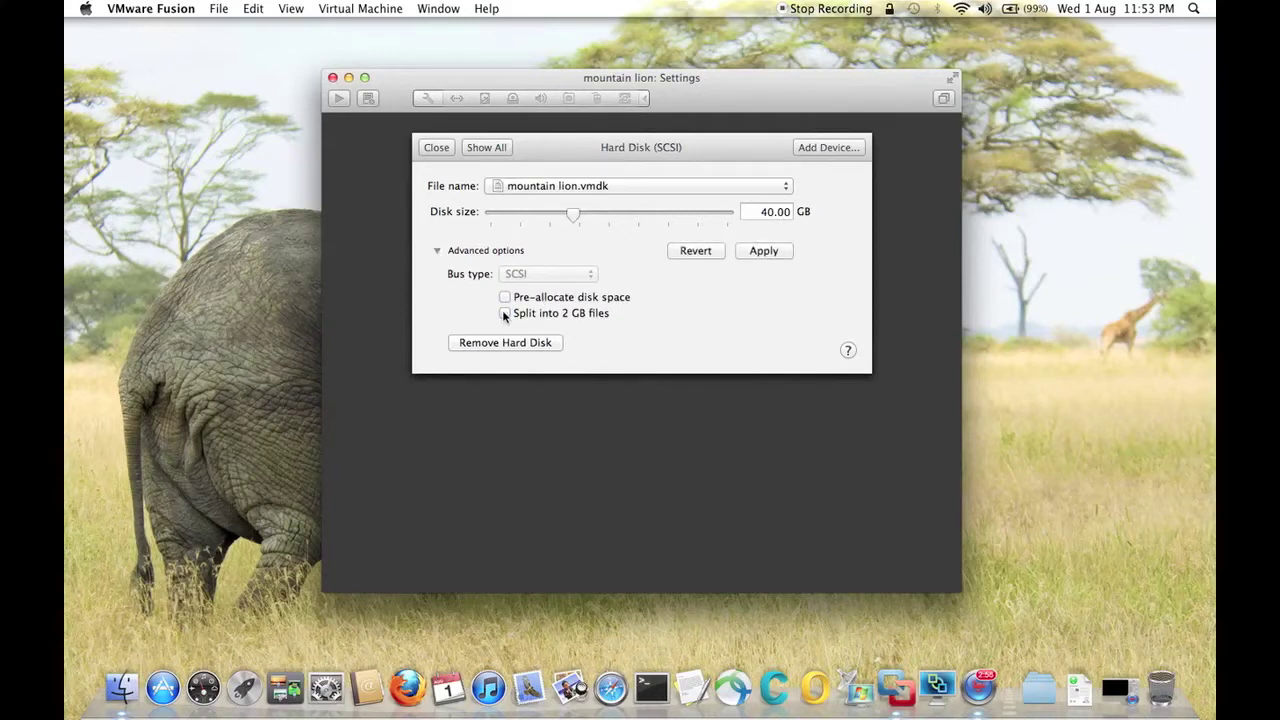
left_click(505, 297)
left_click(755, 252)
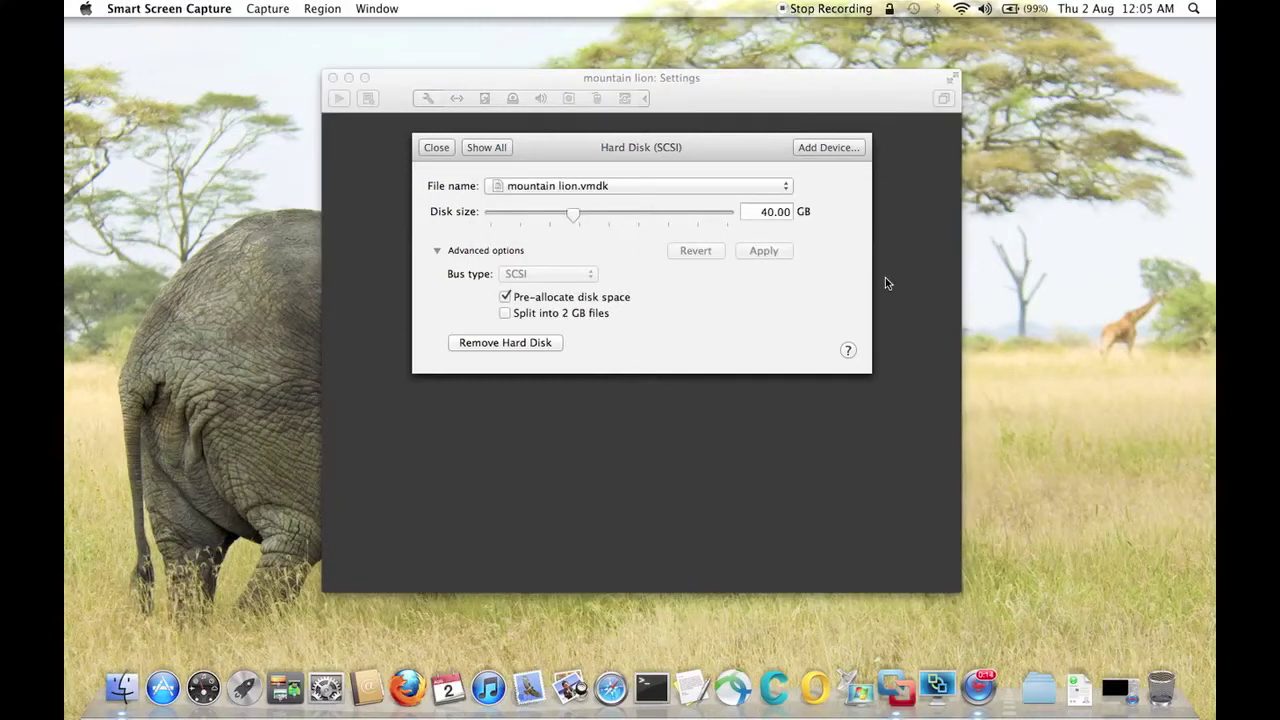
left_click(437, 148)
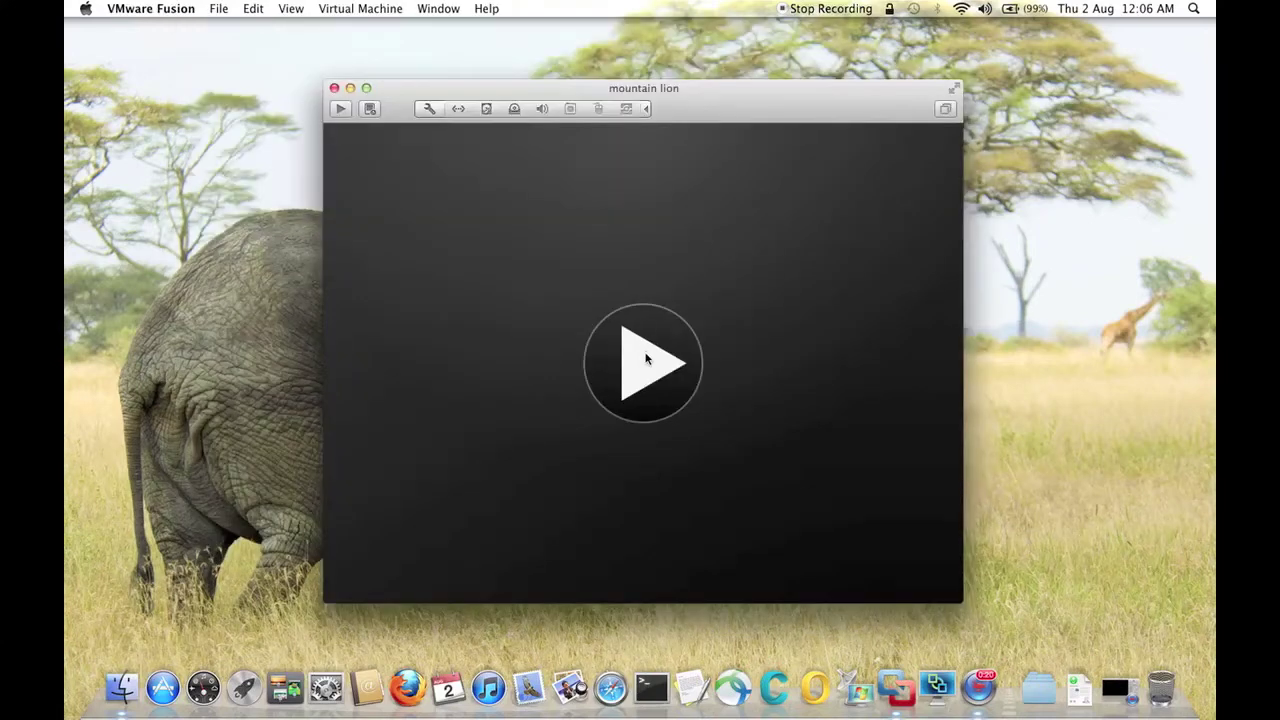
left_click(645, 358)
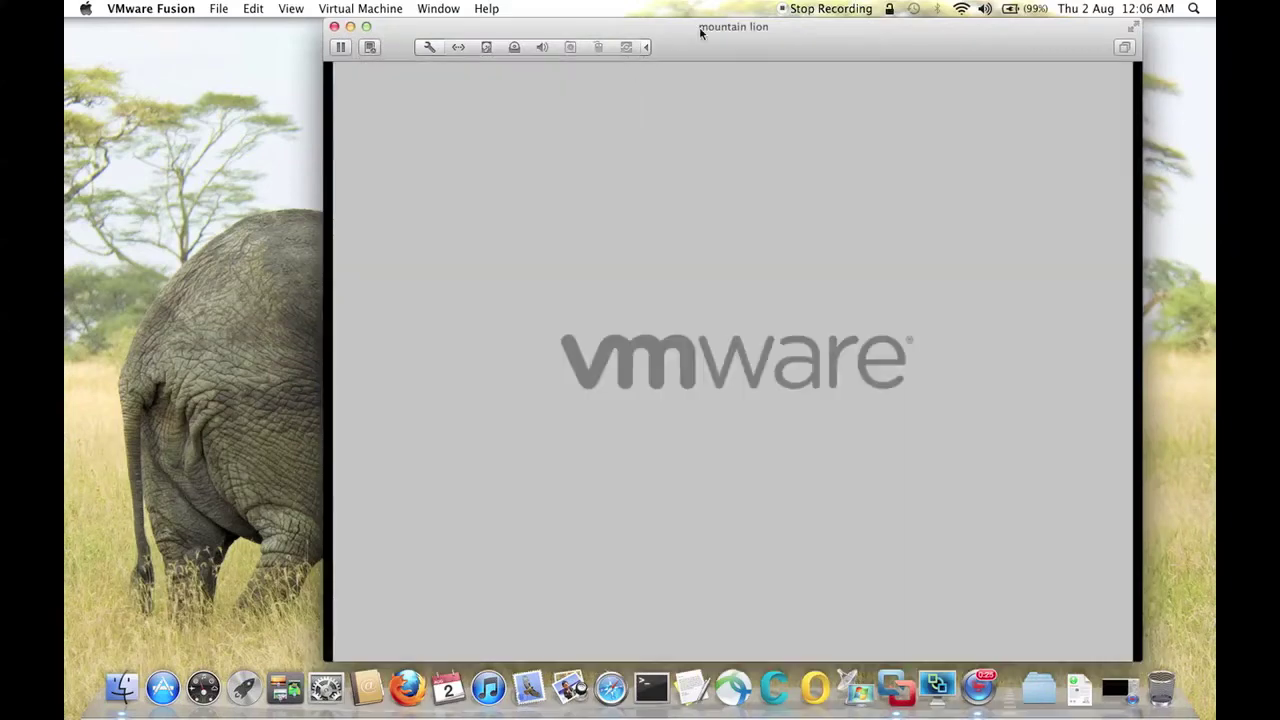
Boot the mountain lion VM and continue with English as the main language
left_click_drag(700, 28, 635, 28)
left_click(716, 642)
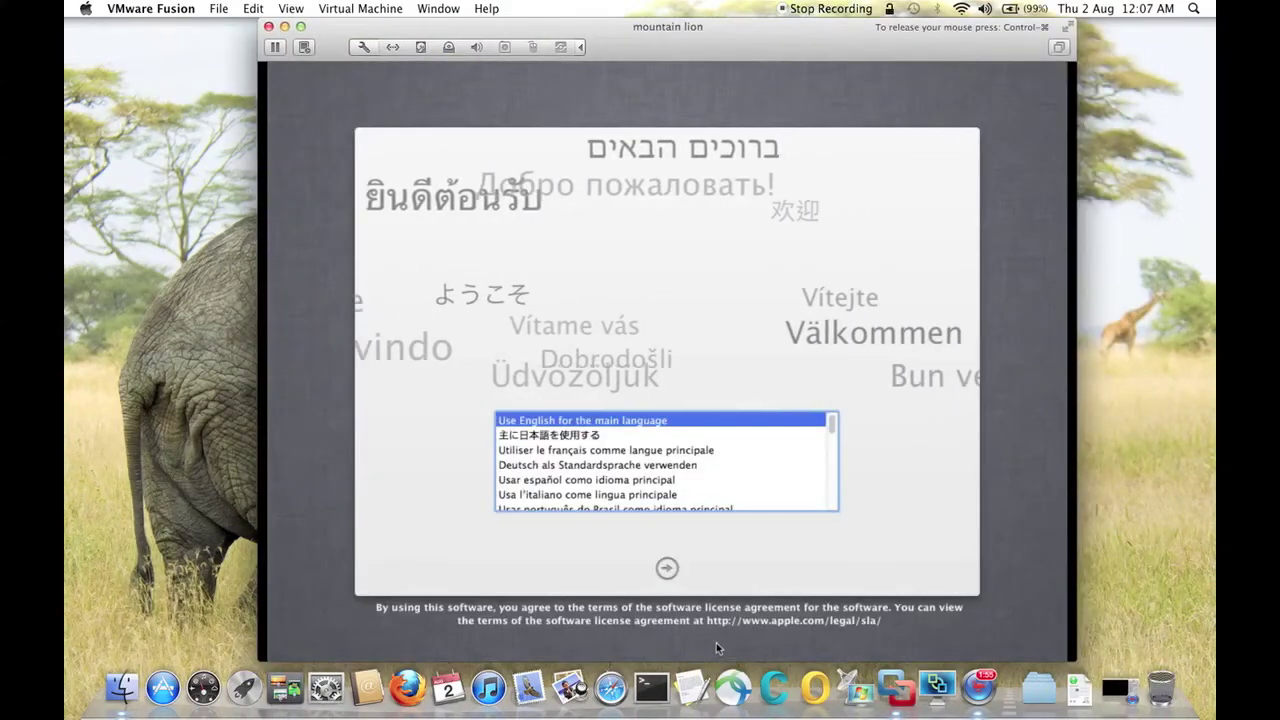
left_click(668, 568)
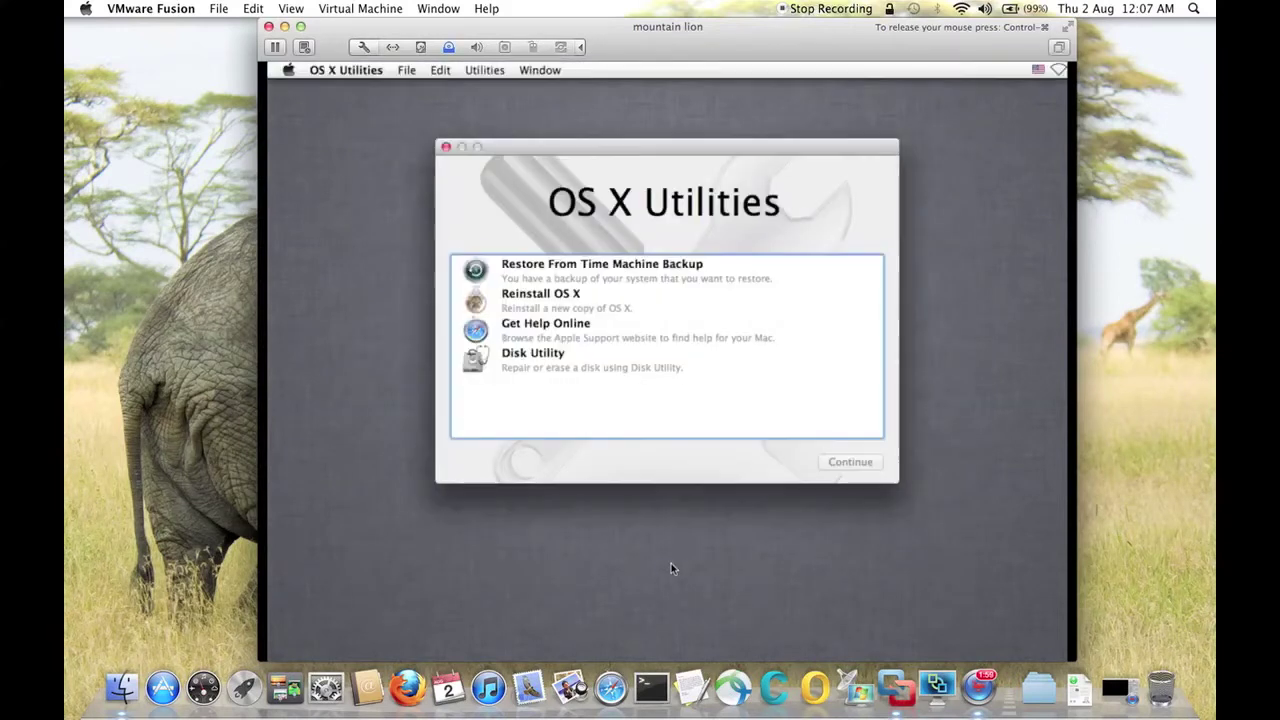
Reinstall OS X Mountain Lion onto Macintosh HD after agreeing to the license
left_click(511, 306)
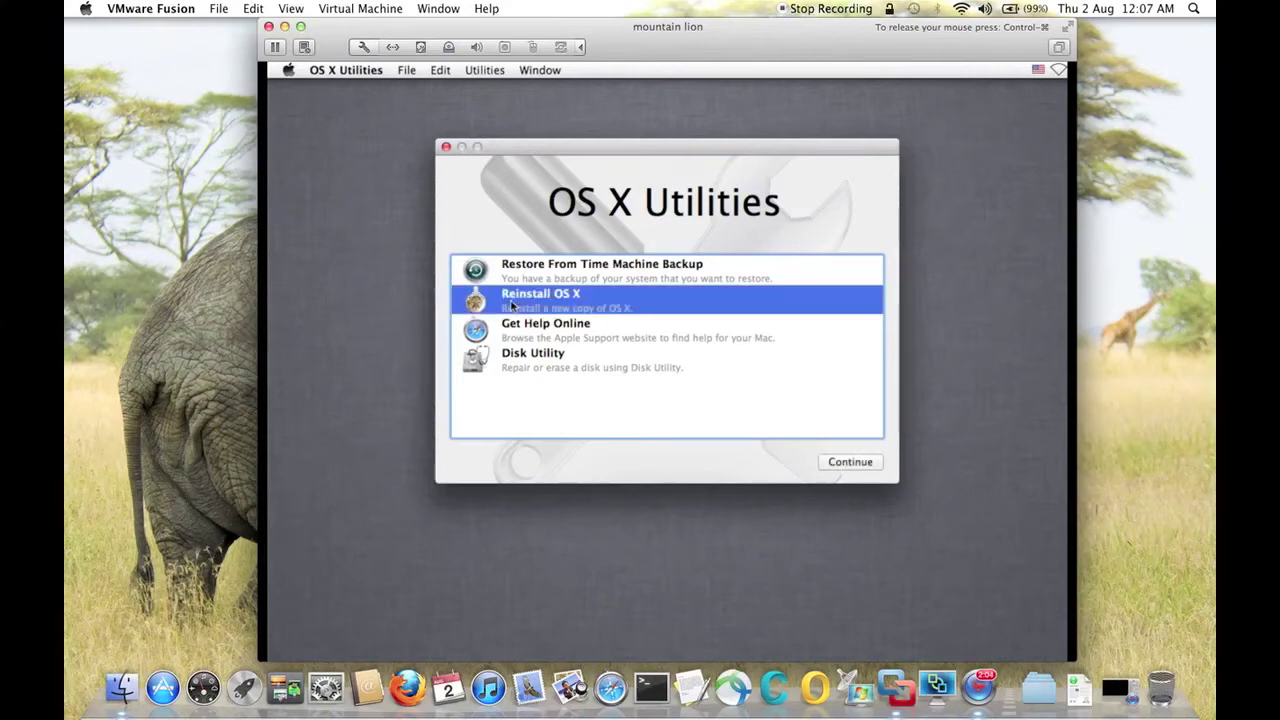
left_click(876, 462)
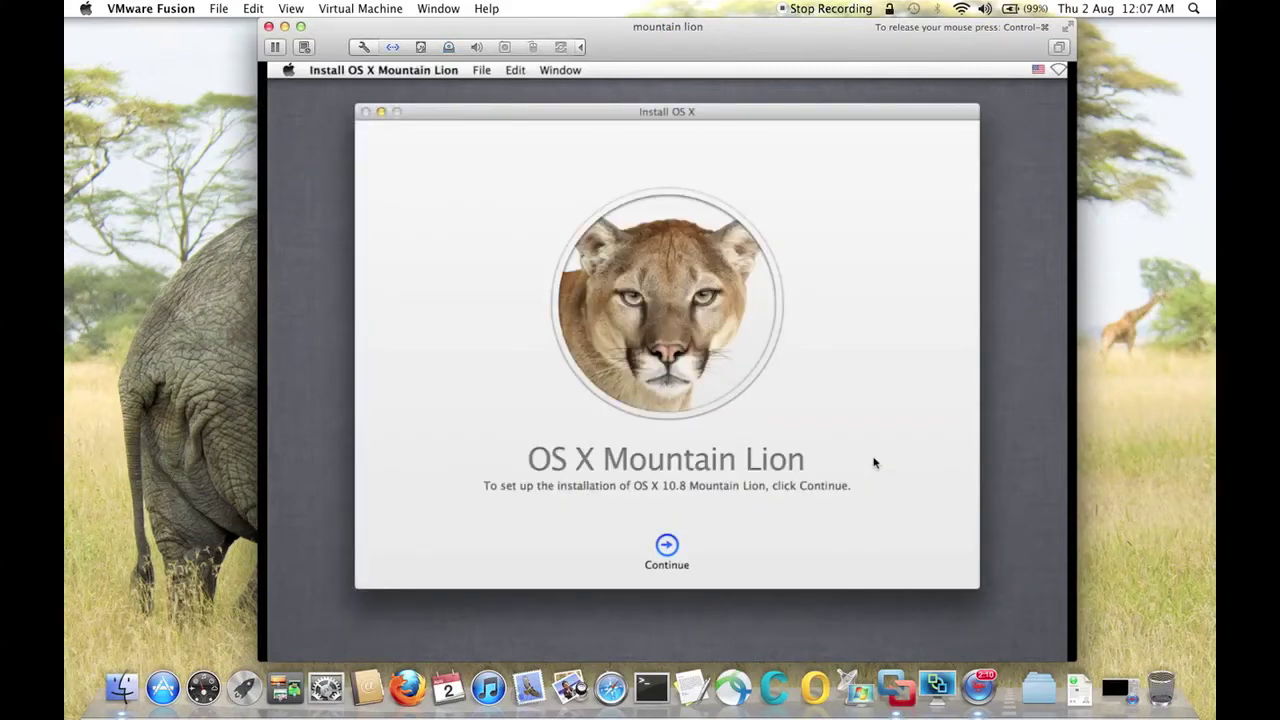
left_click(668, 546)
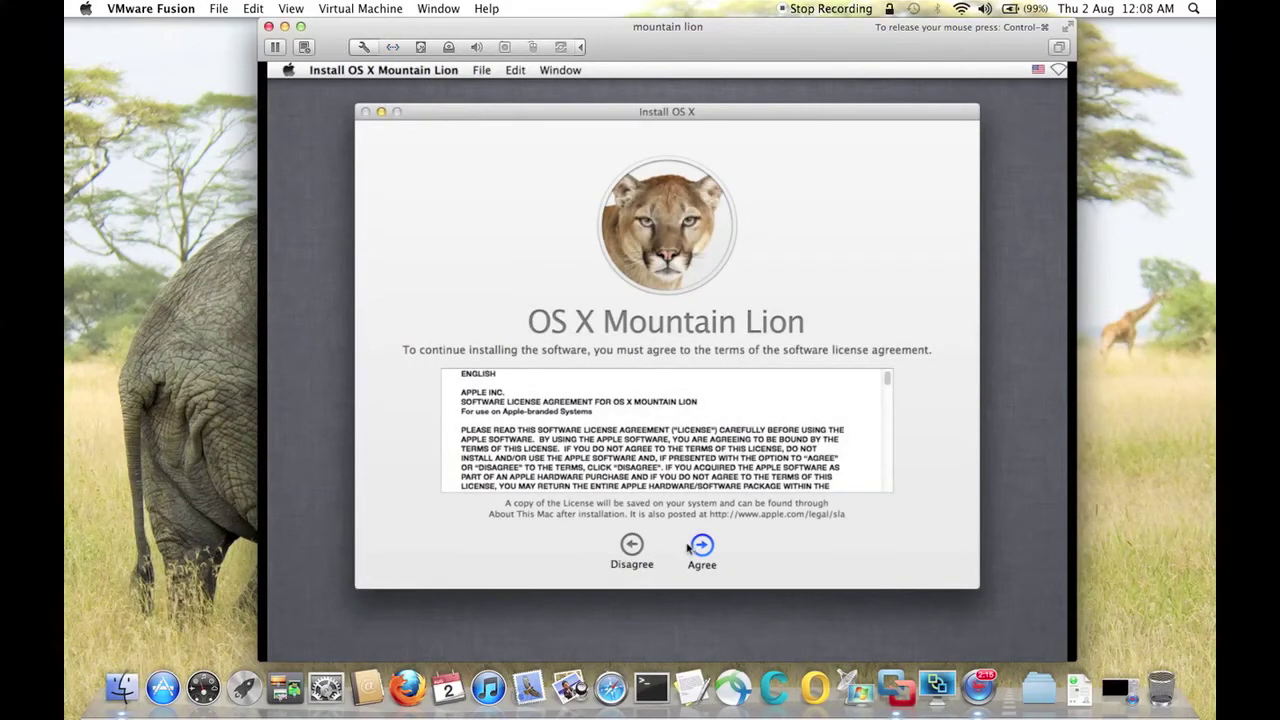
left_click(701, 545)
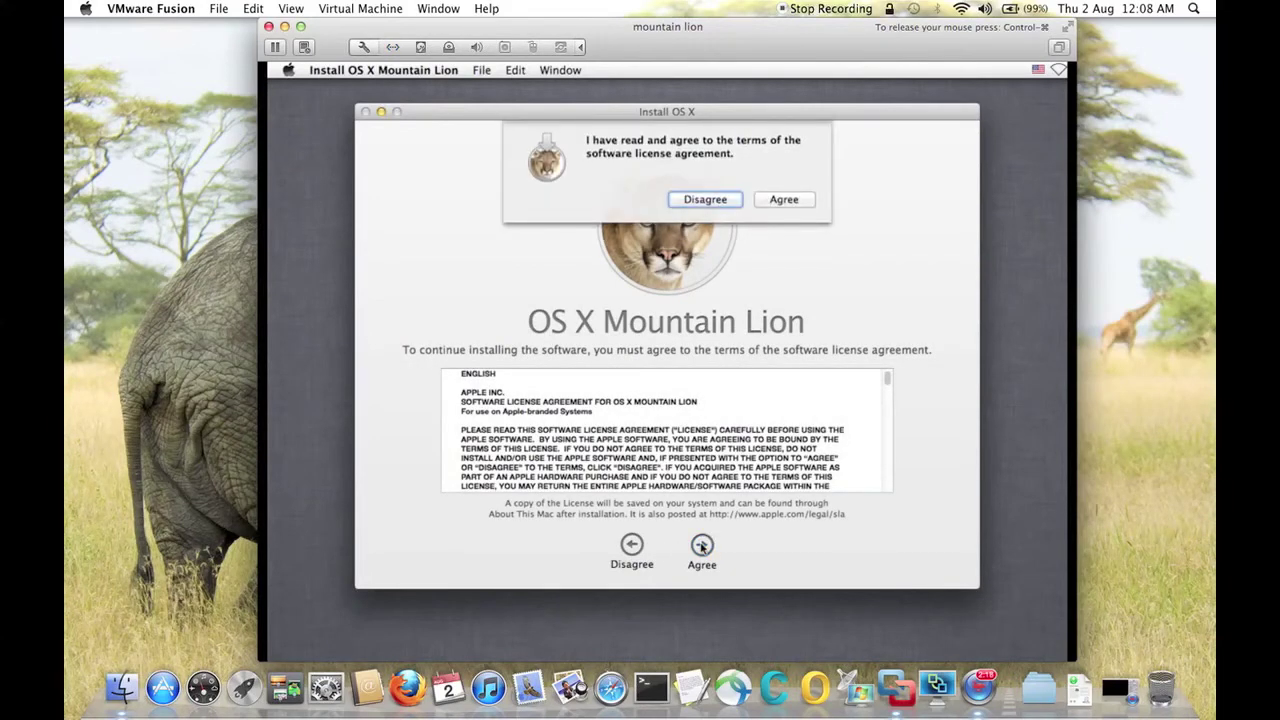
left_click(776, 201)
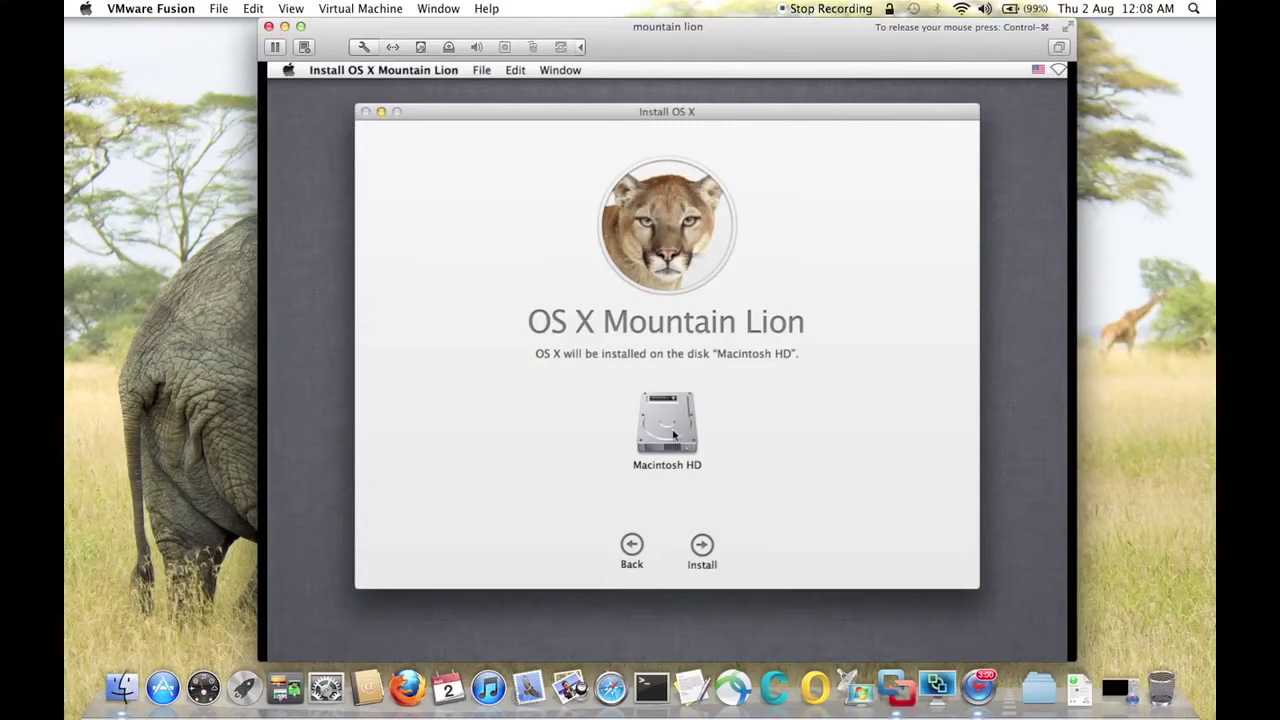
left_click(702, 546)
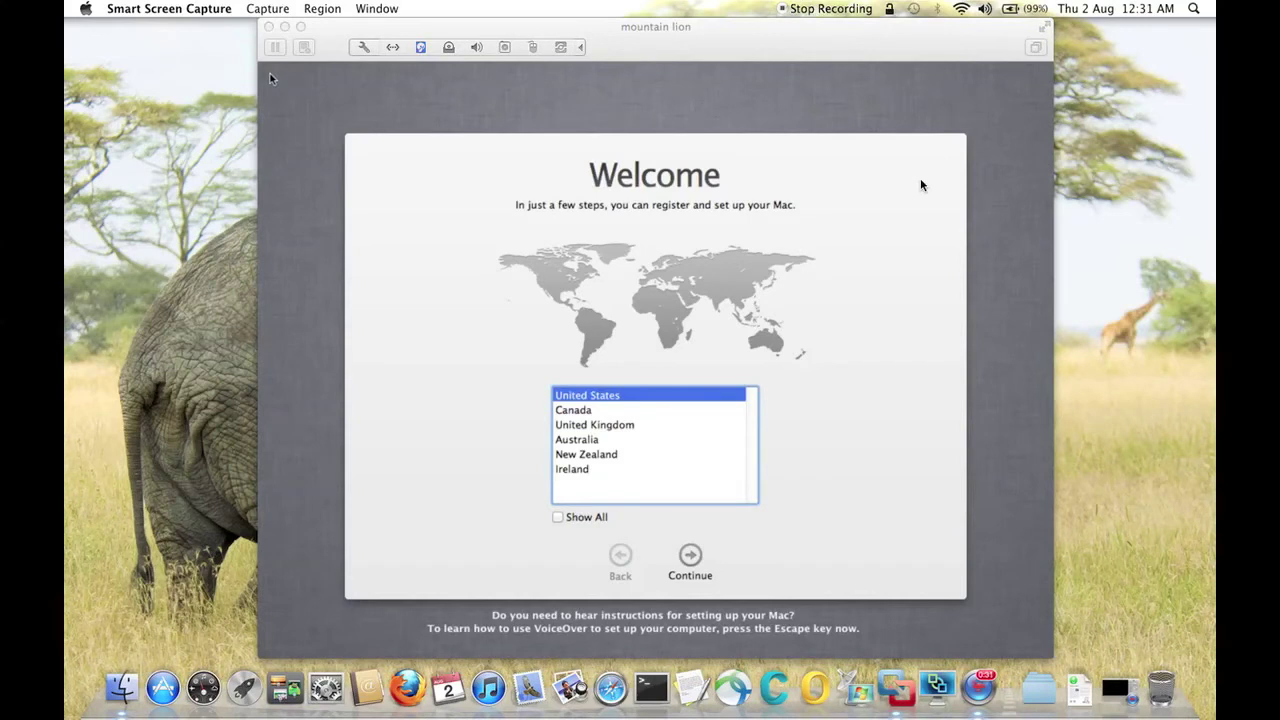
Keep United States as the country and the U.S. keyboard layout
left_click(921, 184)
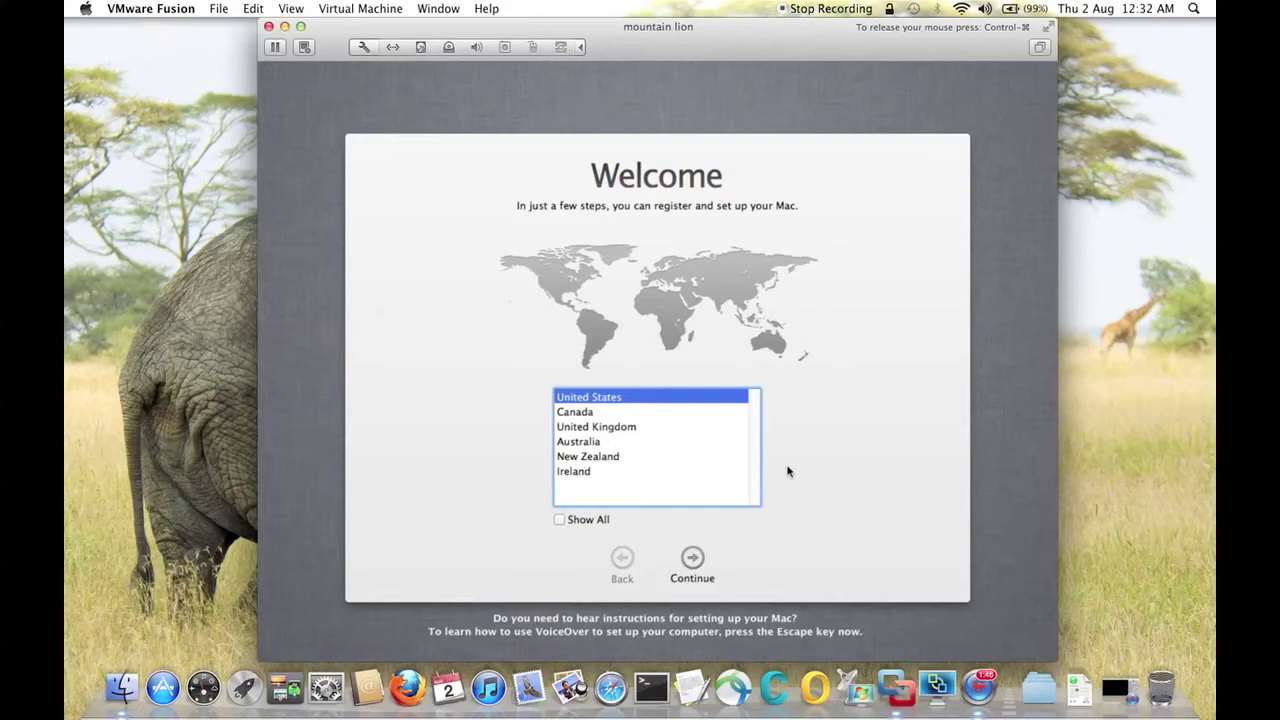
left_click(695, 559)
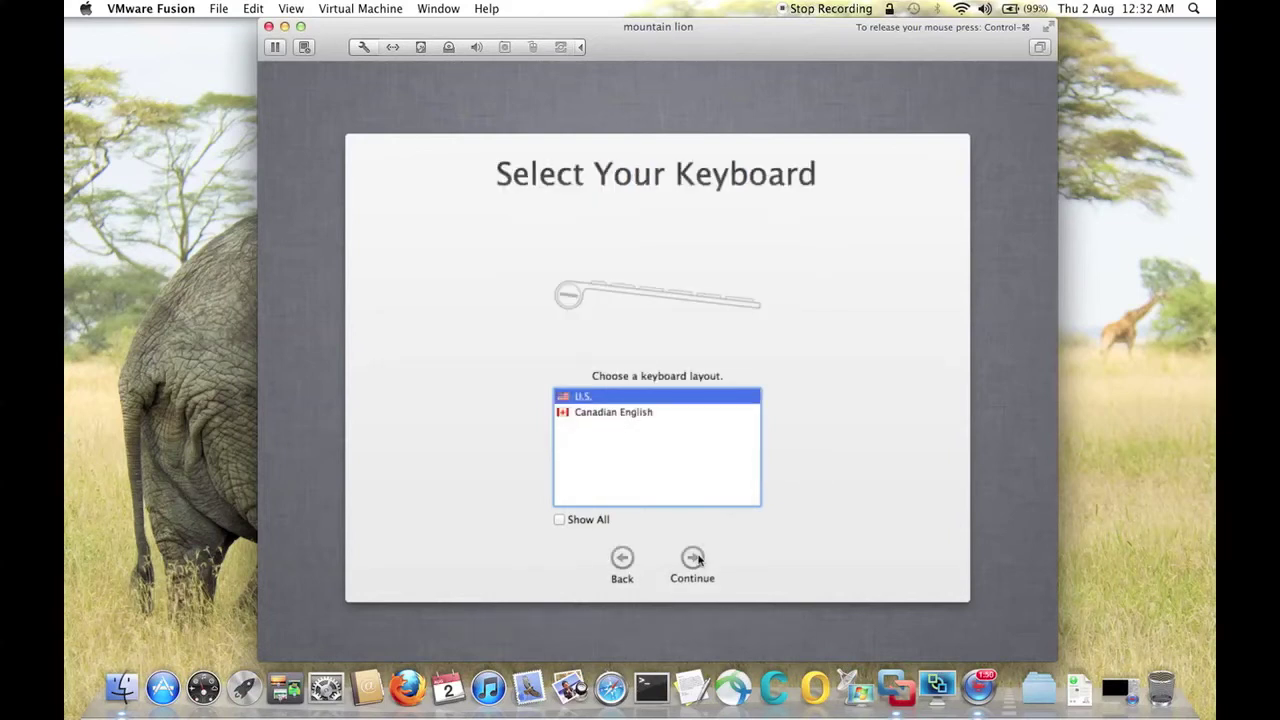
left_click(695, 559)
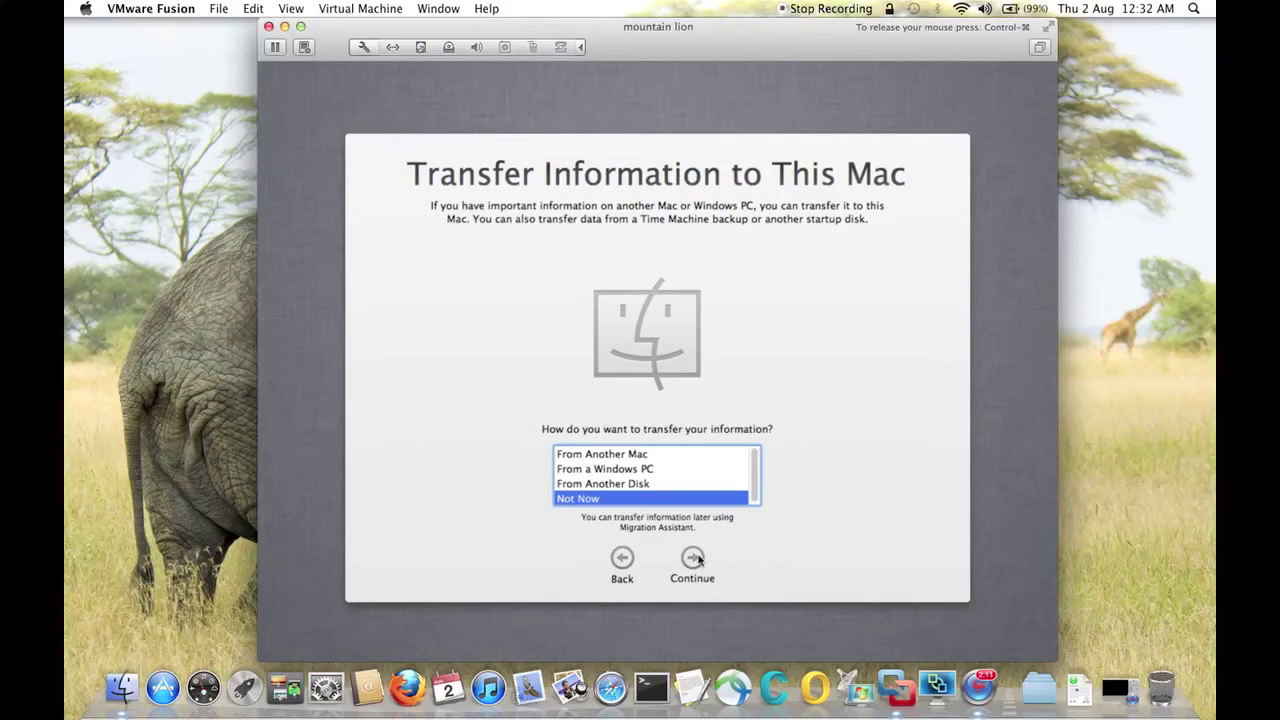
Skip information transfer and decline Location Services with Don't Use
left_click(694, 558)
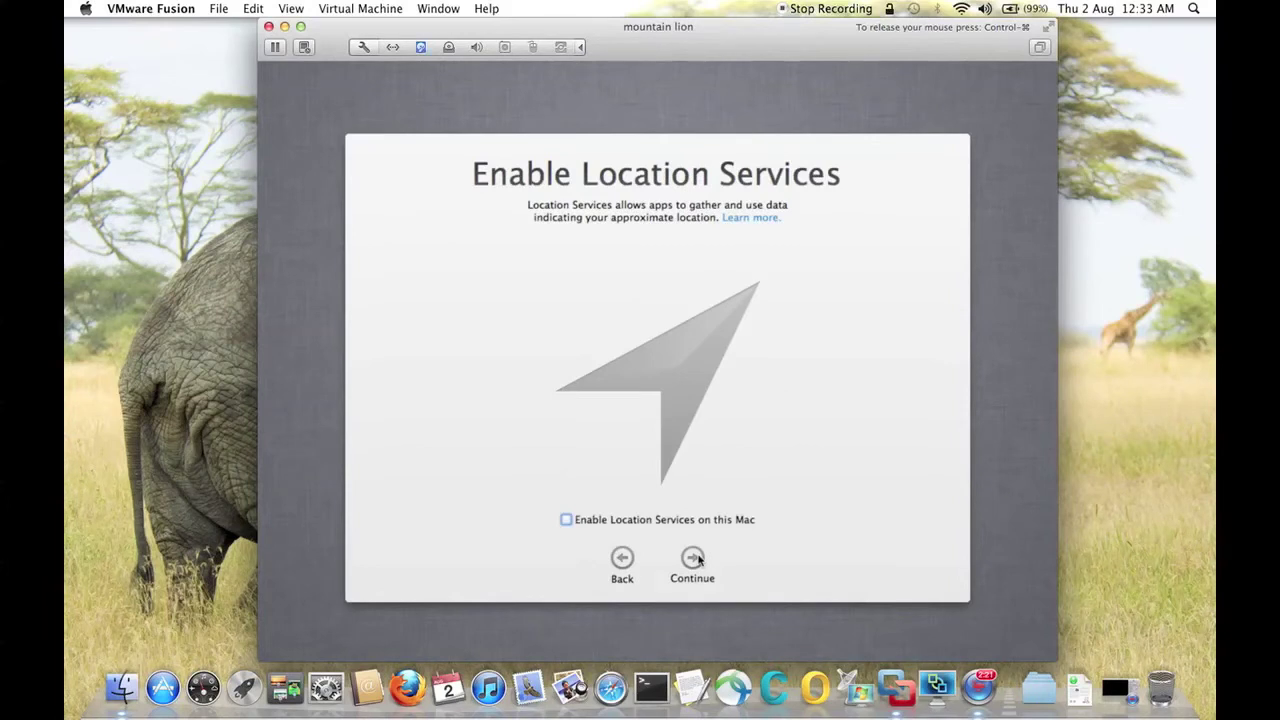
left_click(694, 558)
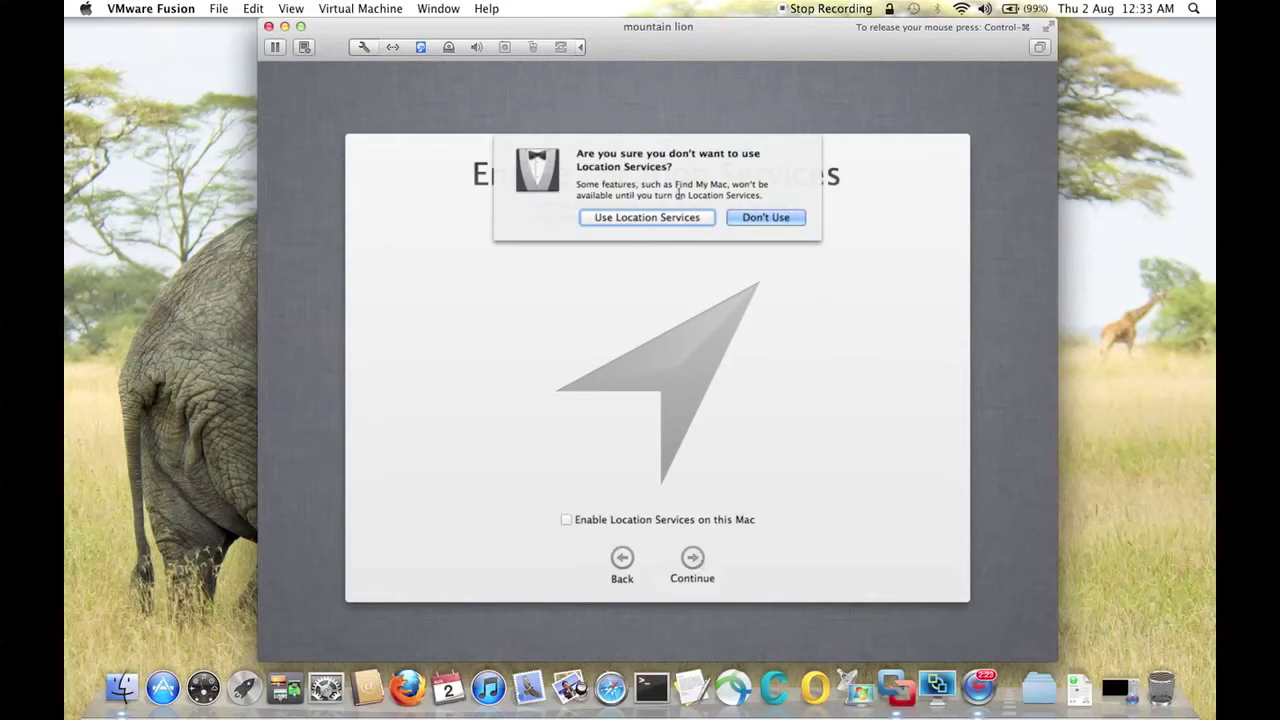
left_click(745, 218)
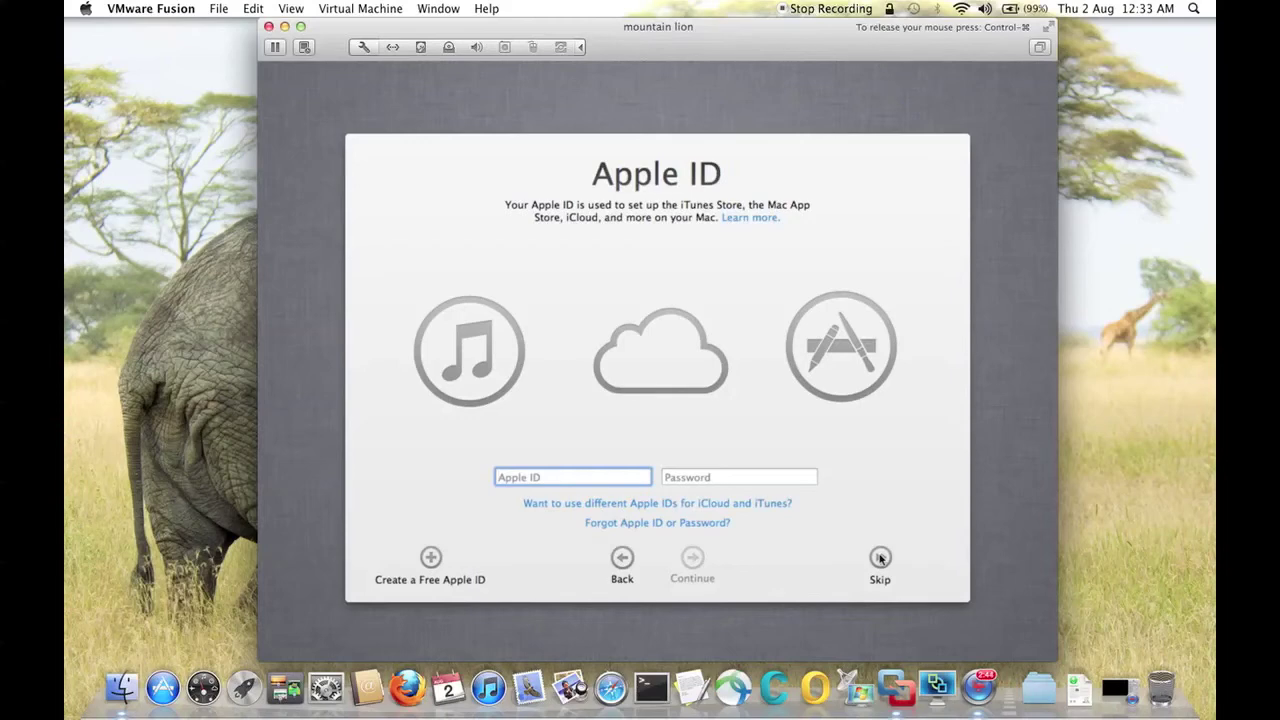
Skip the Apple ID sign-in and agree to the OS X terms and conditions
left_click(880, 558)
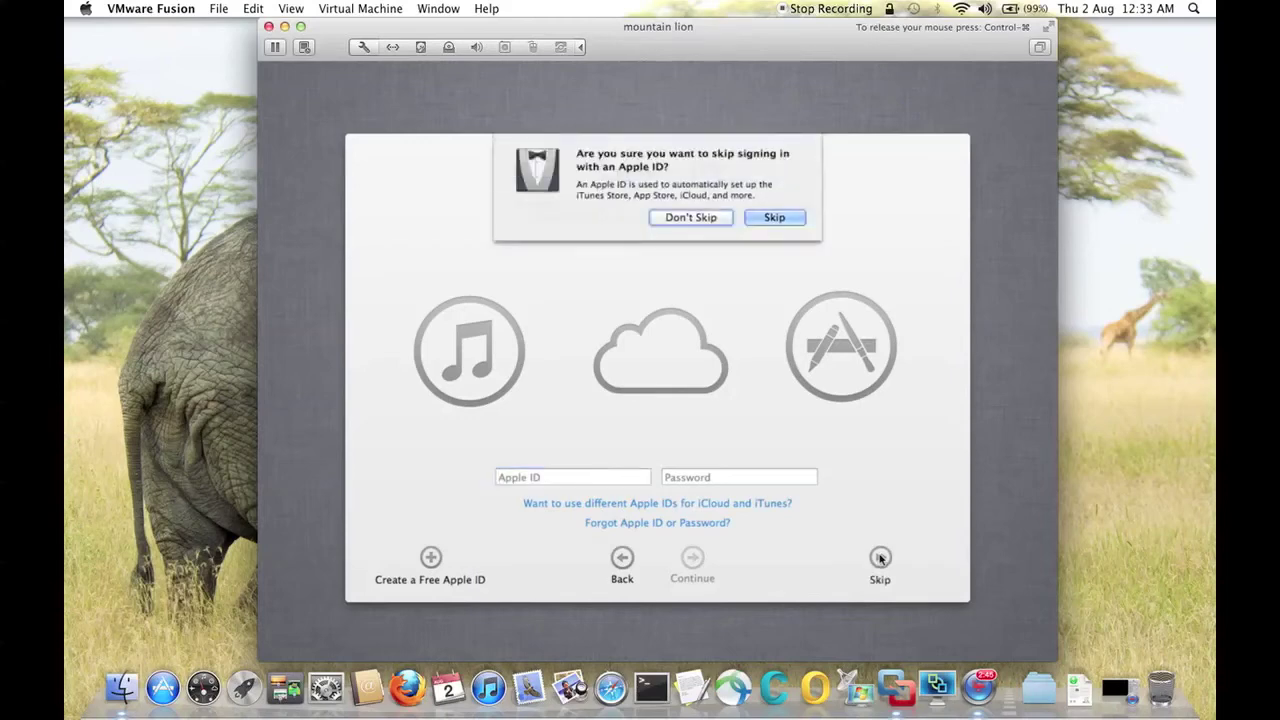
left_click(774, 217)
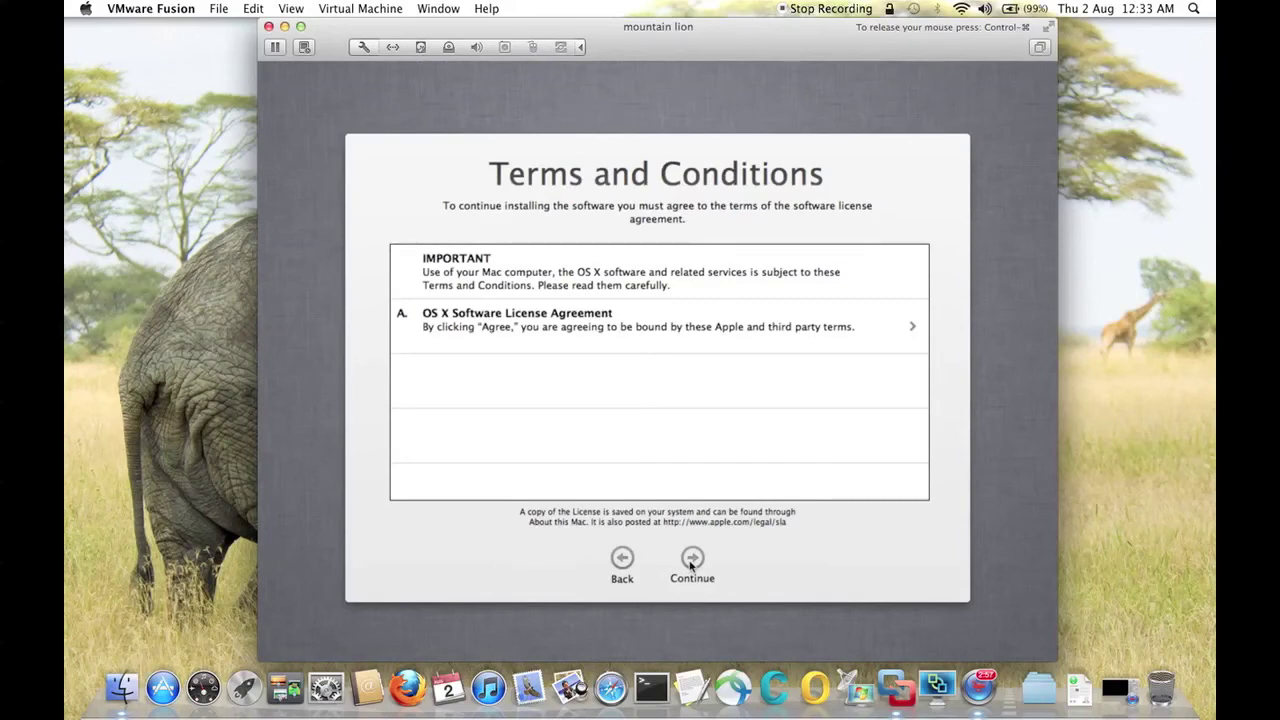
left_click(691, 562)
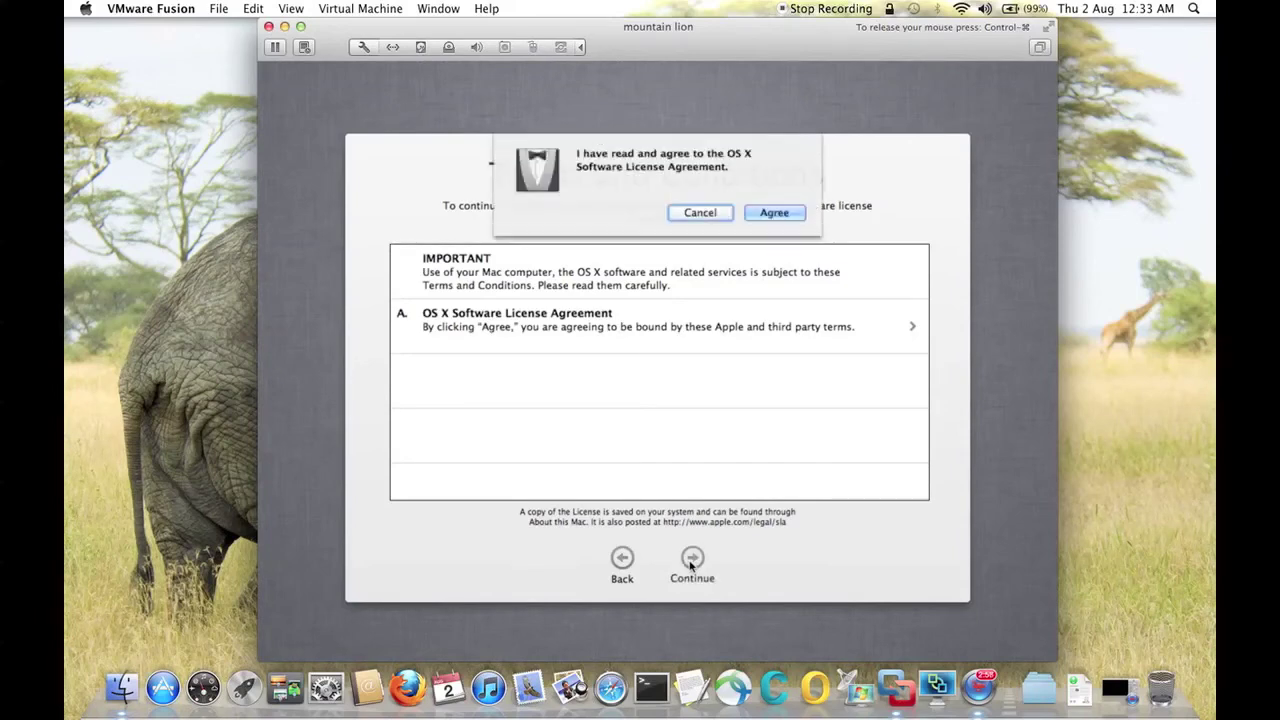
left_click(774, 212)
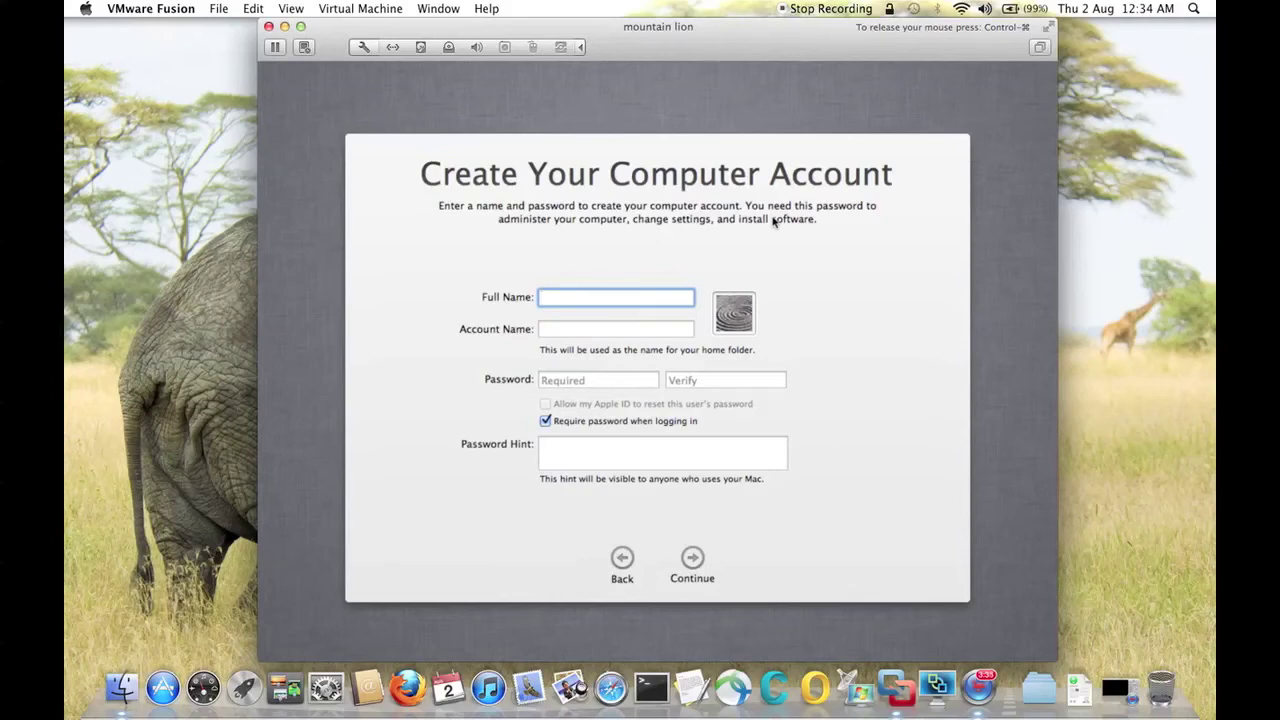
Create the computer account 'test' with a password, entered and verified
type("test")
key("Tab")
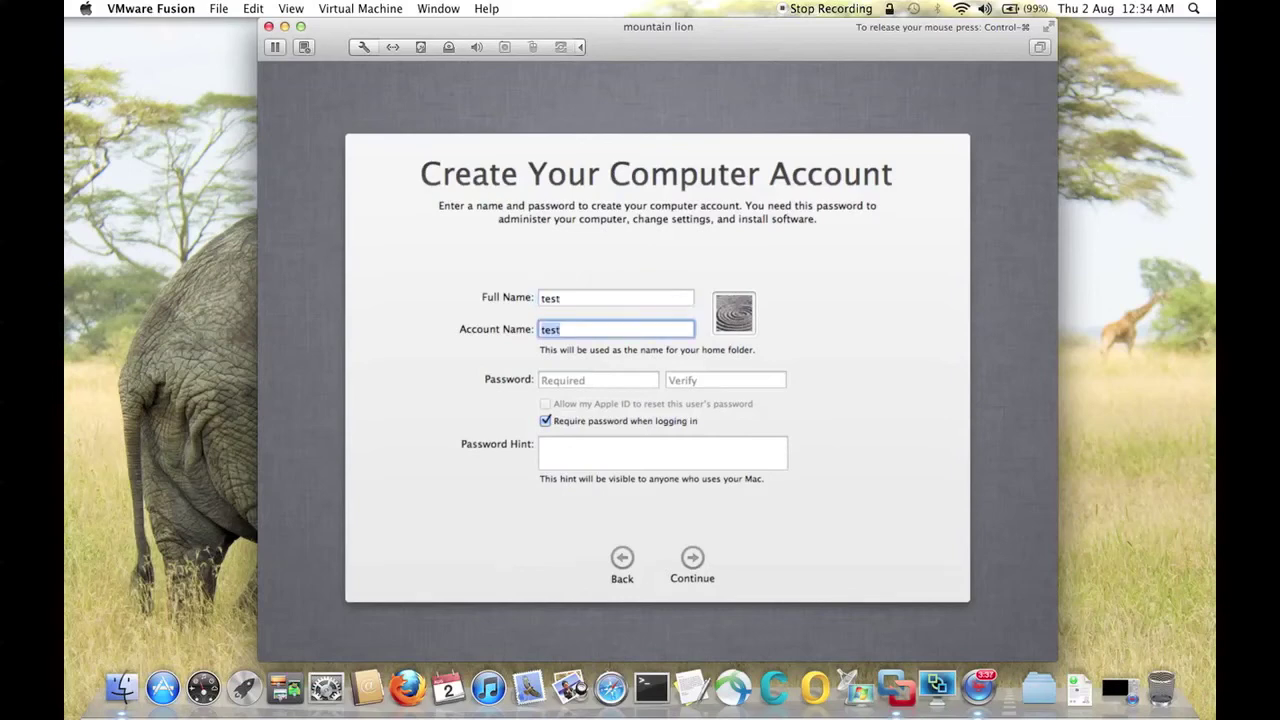
left_click(596, 380)
type("*********")
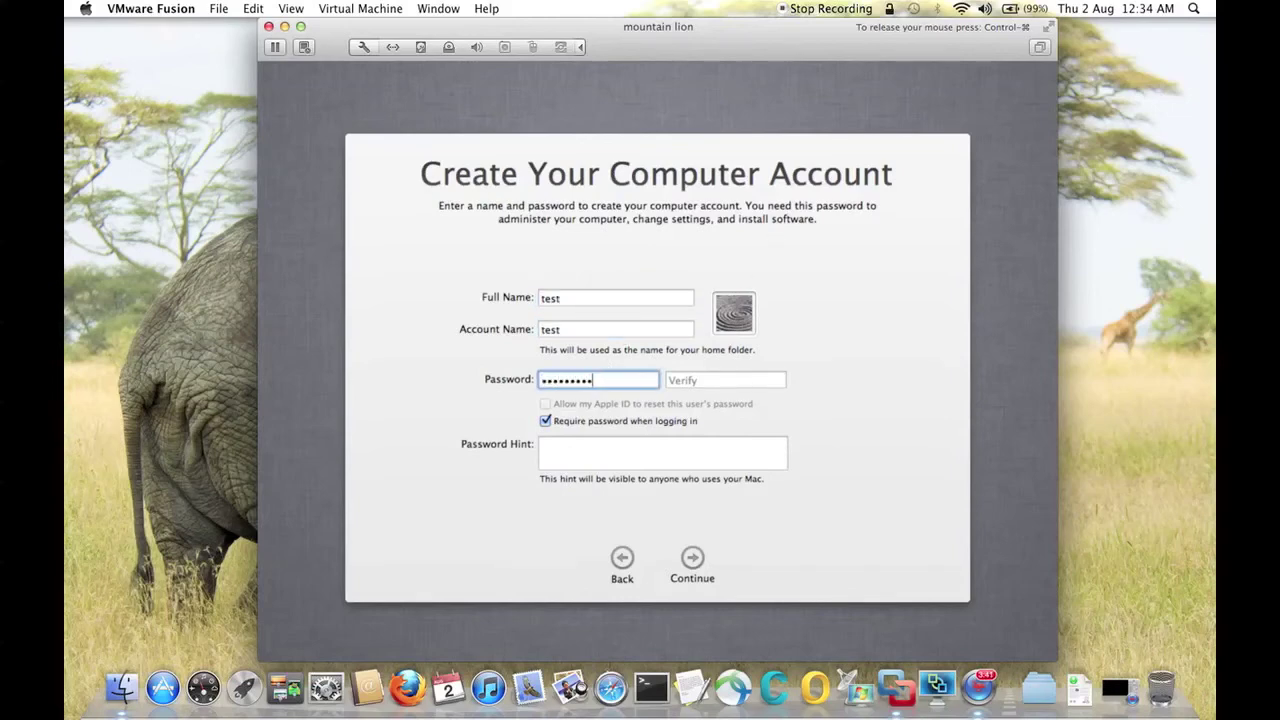
left_click(683, 381)
type("****")
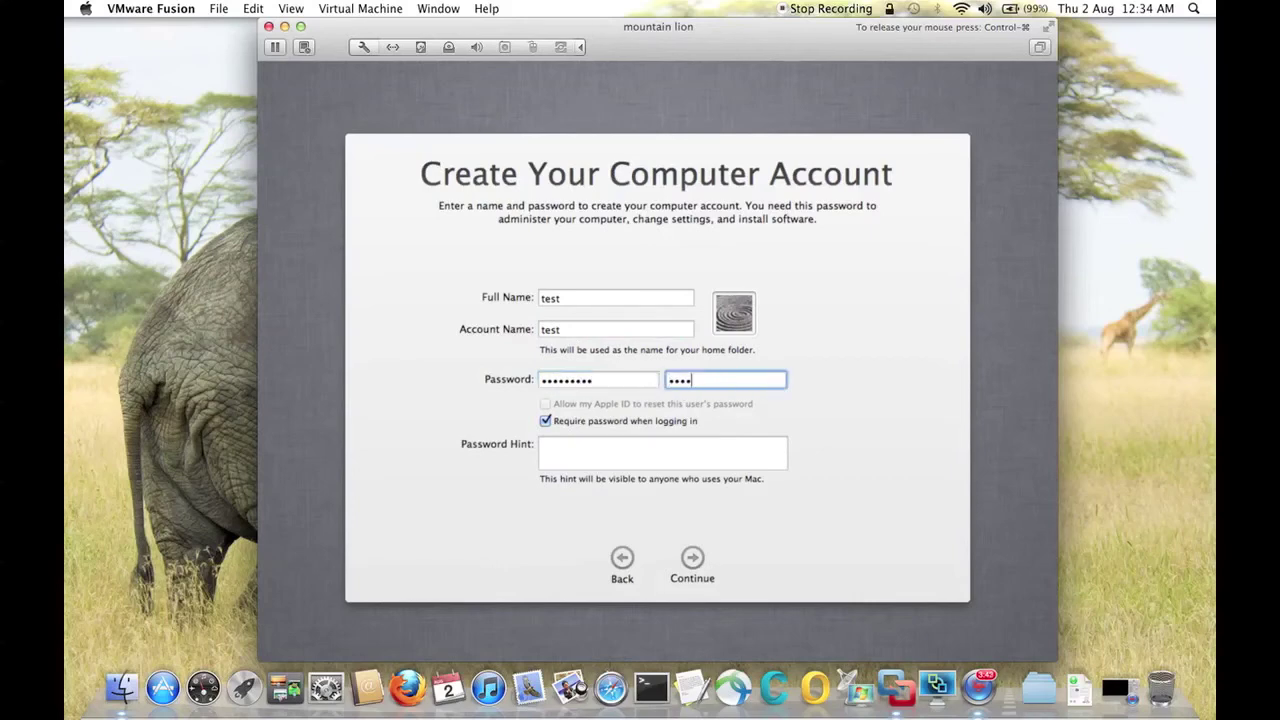
type("*****")
left_click(692, 559)
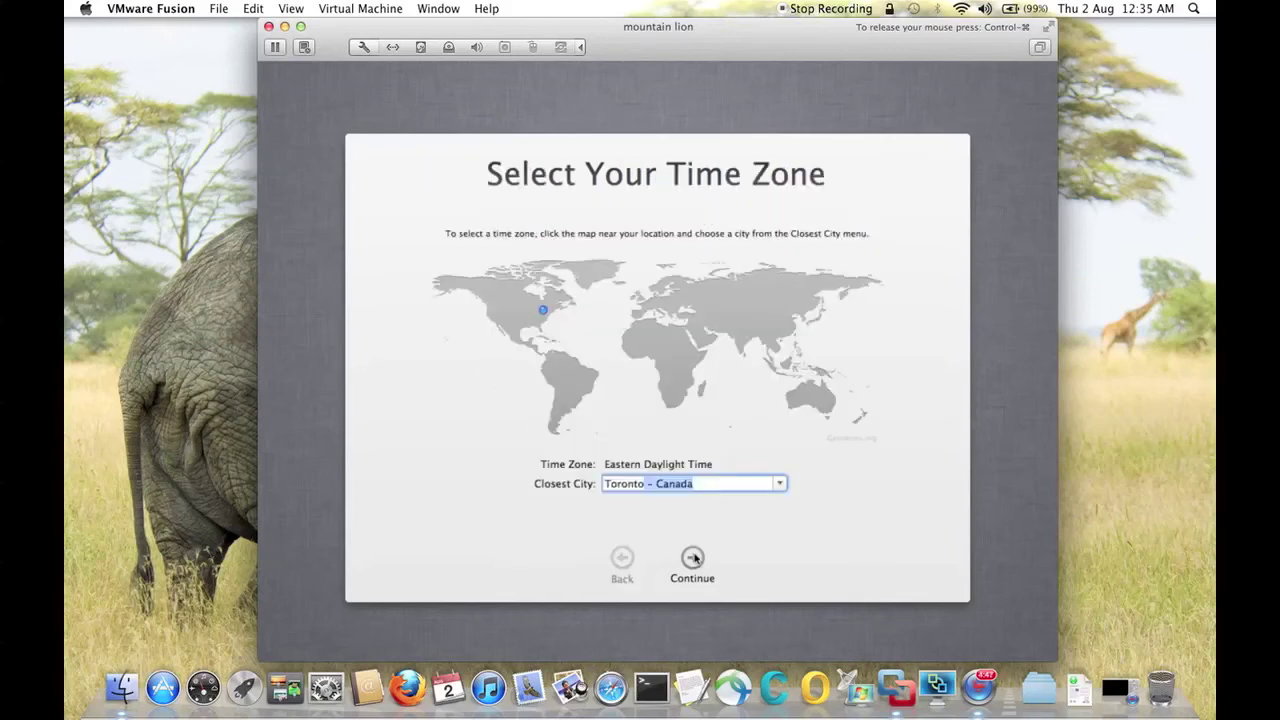
Keep the Toronto time zone, skip registration, and start using the Mac
left_click(693, 558)
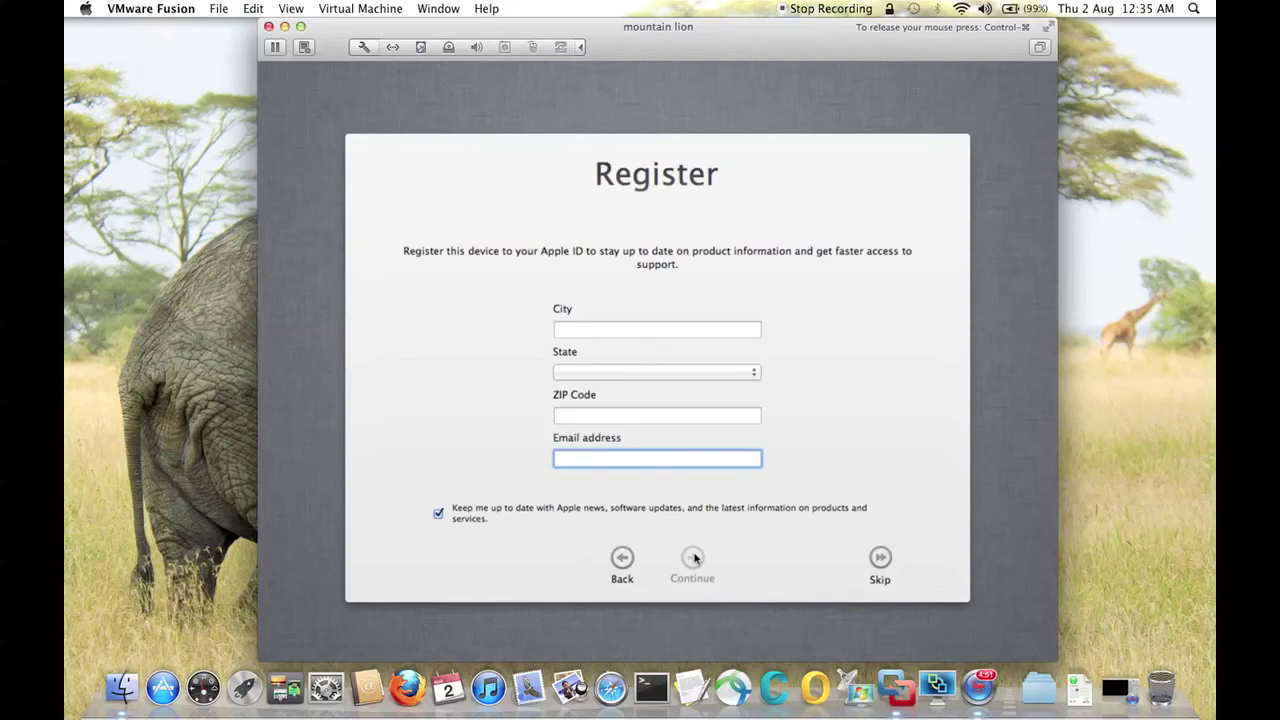
left_click(880, 558)
left_click(762, 215)
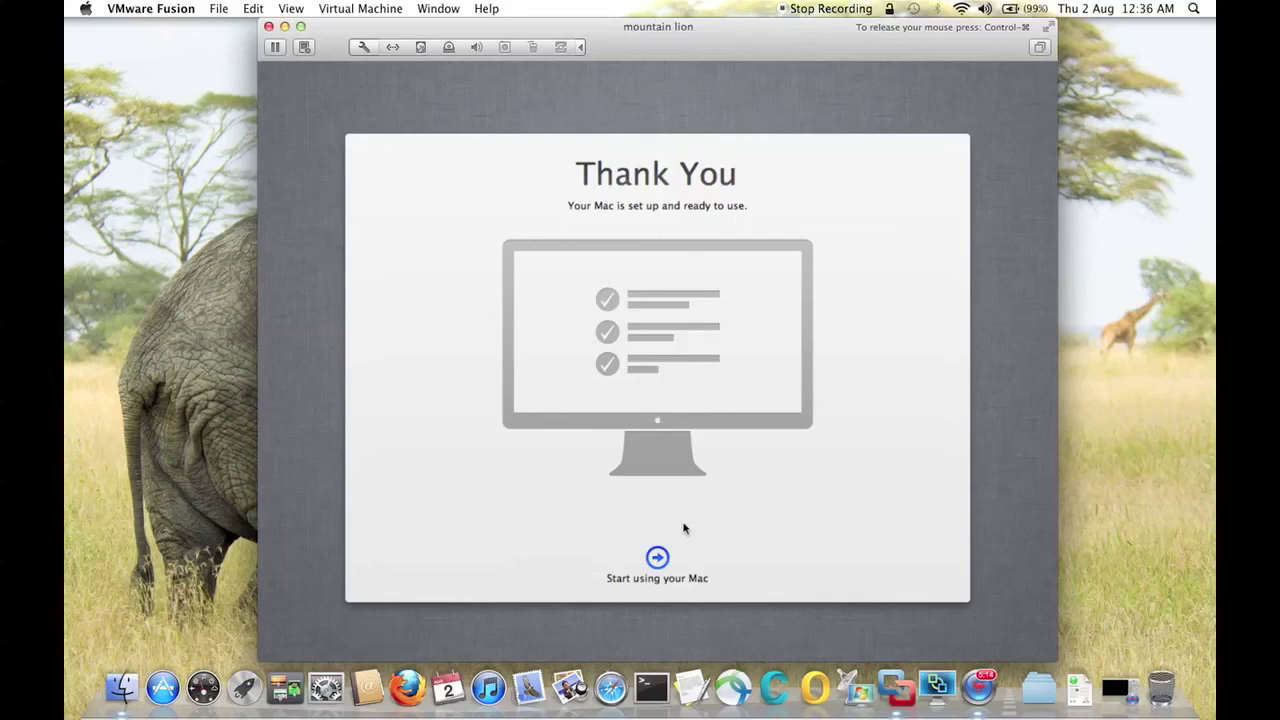
left_click(658, 558)
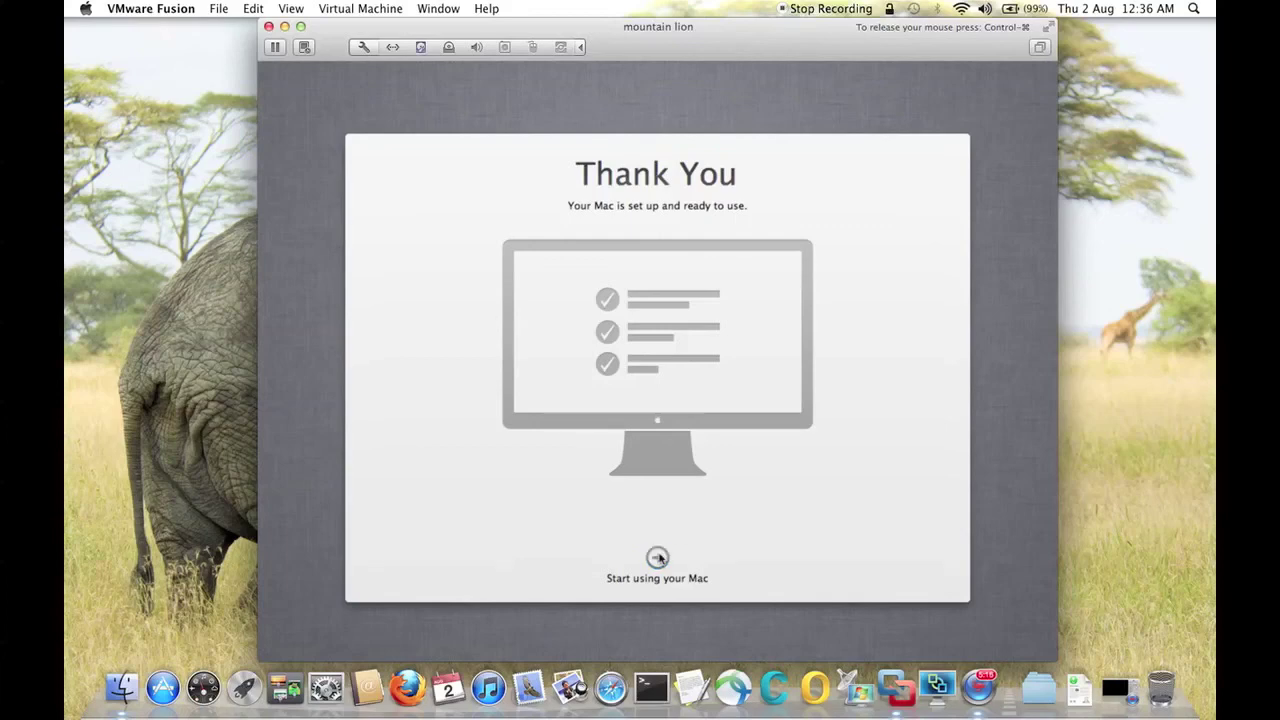